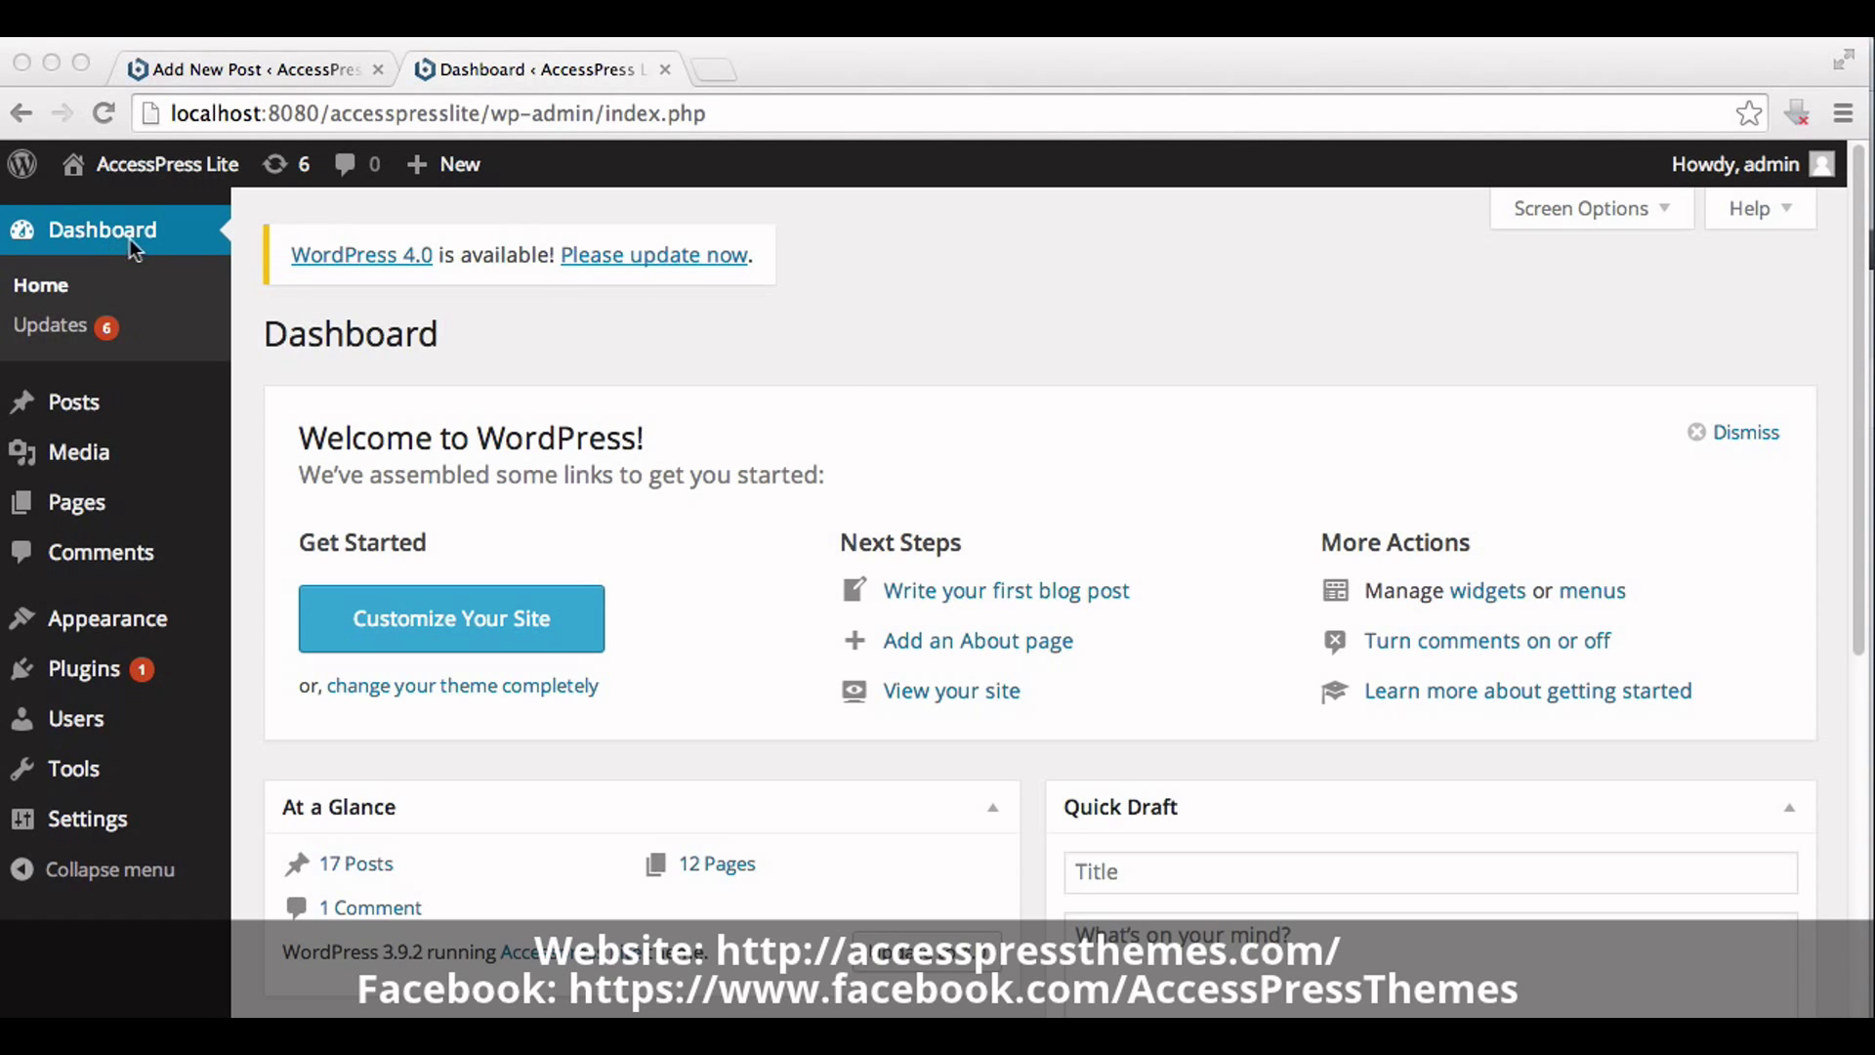
Start a new post and open the Insert Media dialog on its Upload Files page.
{"action": "mouse_move", "coordinate": [69, 410]}
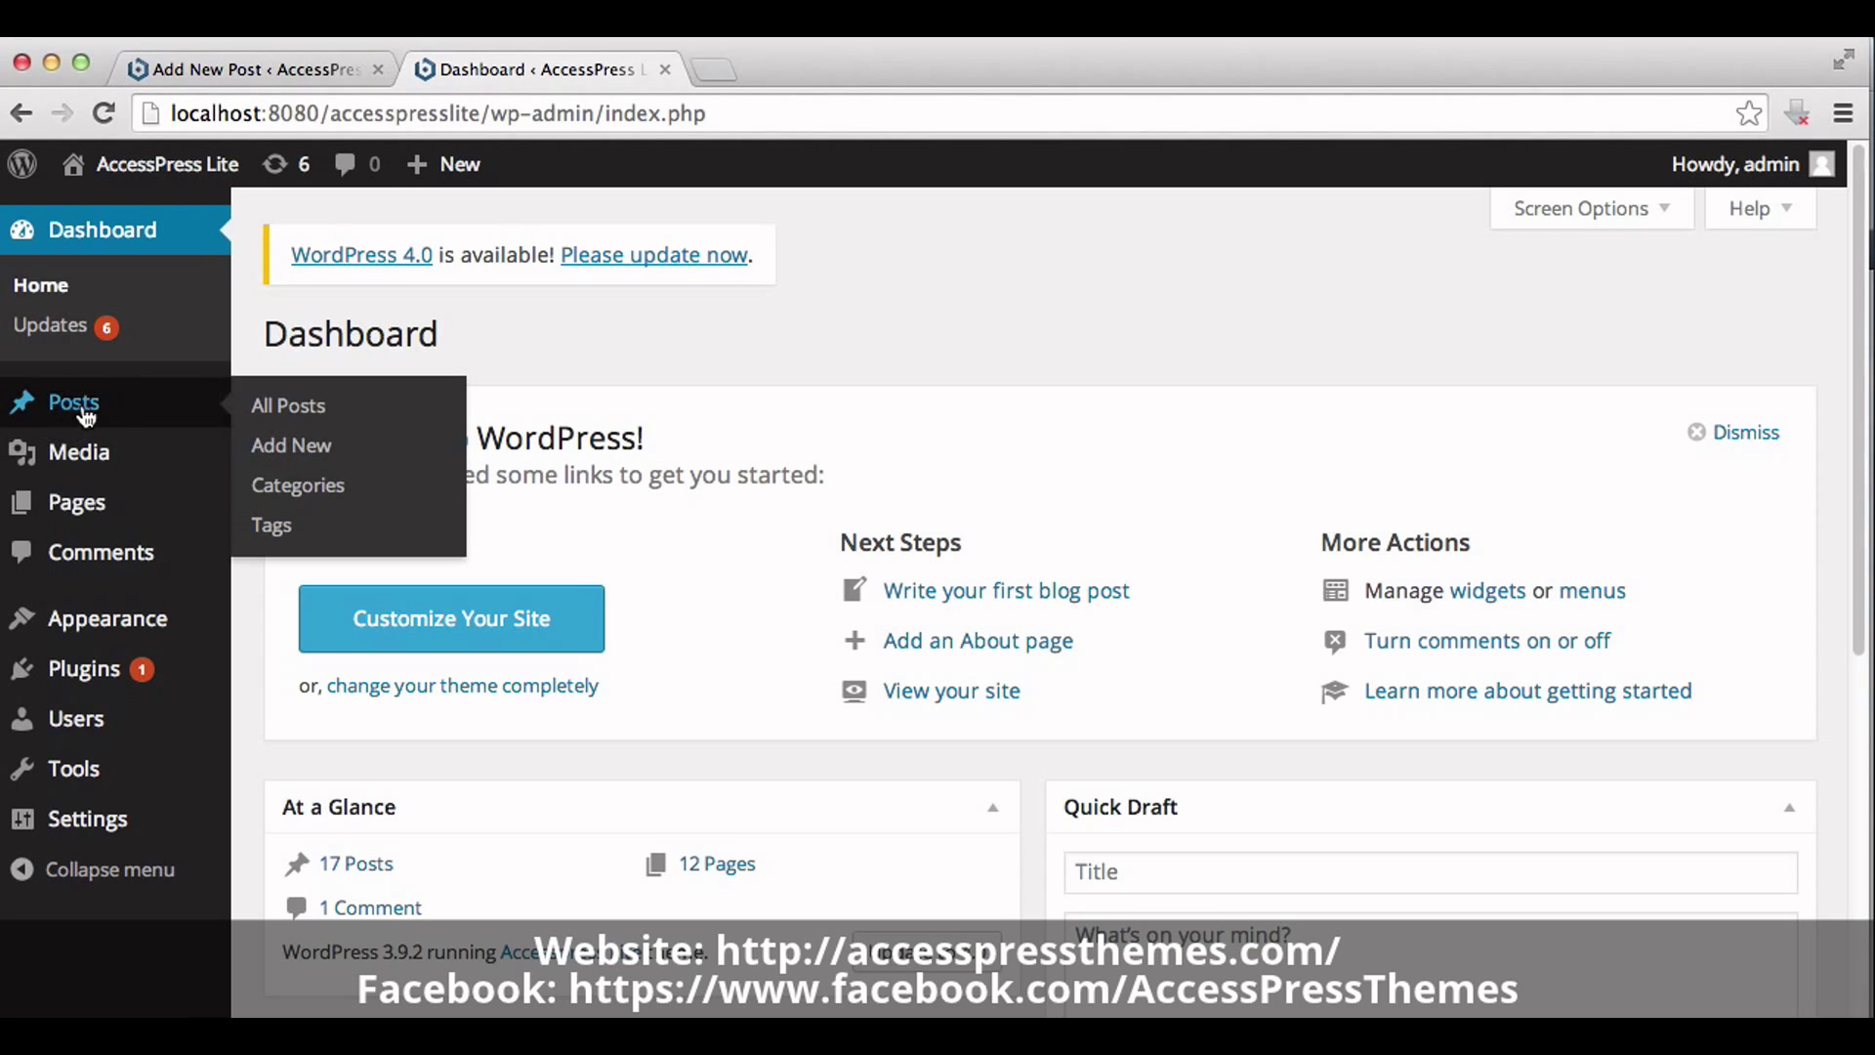
{"action": "left_click", "coordinate": [268, 457]}
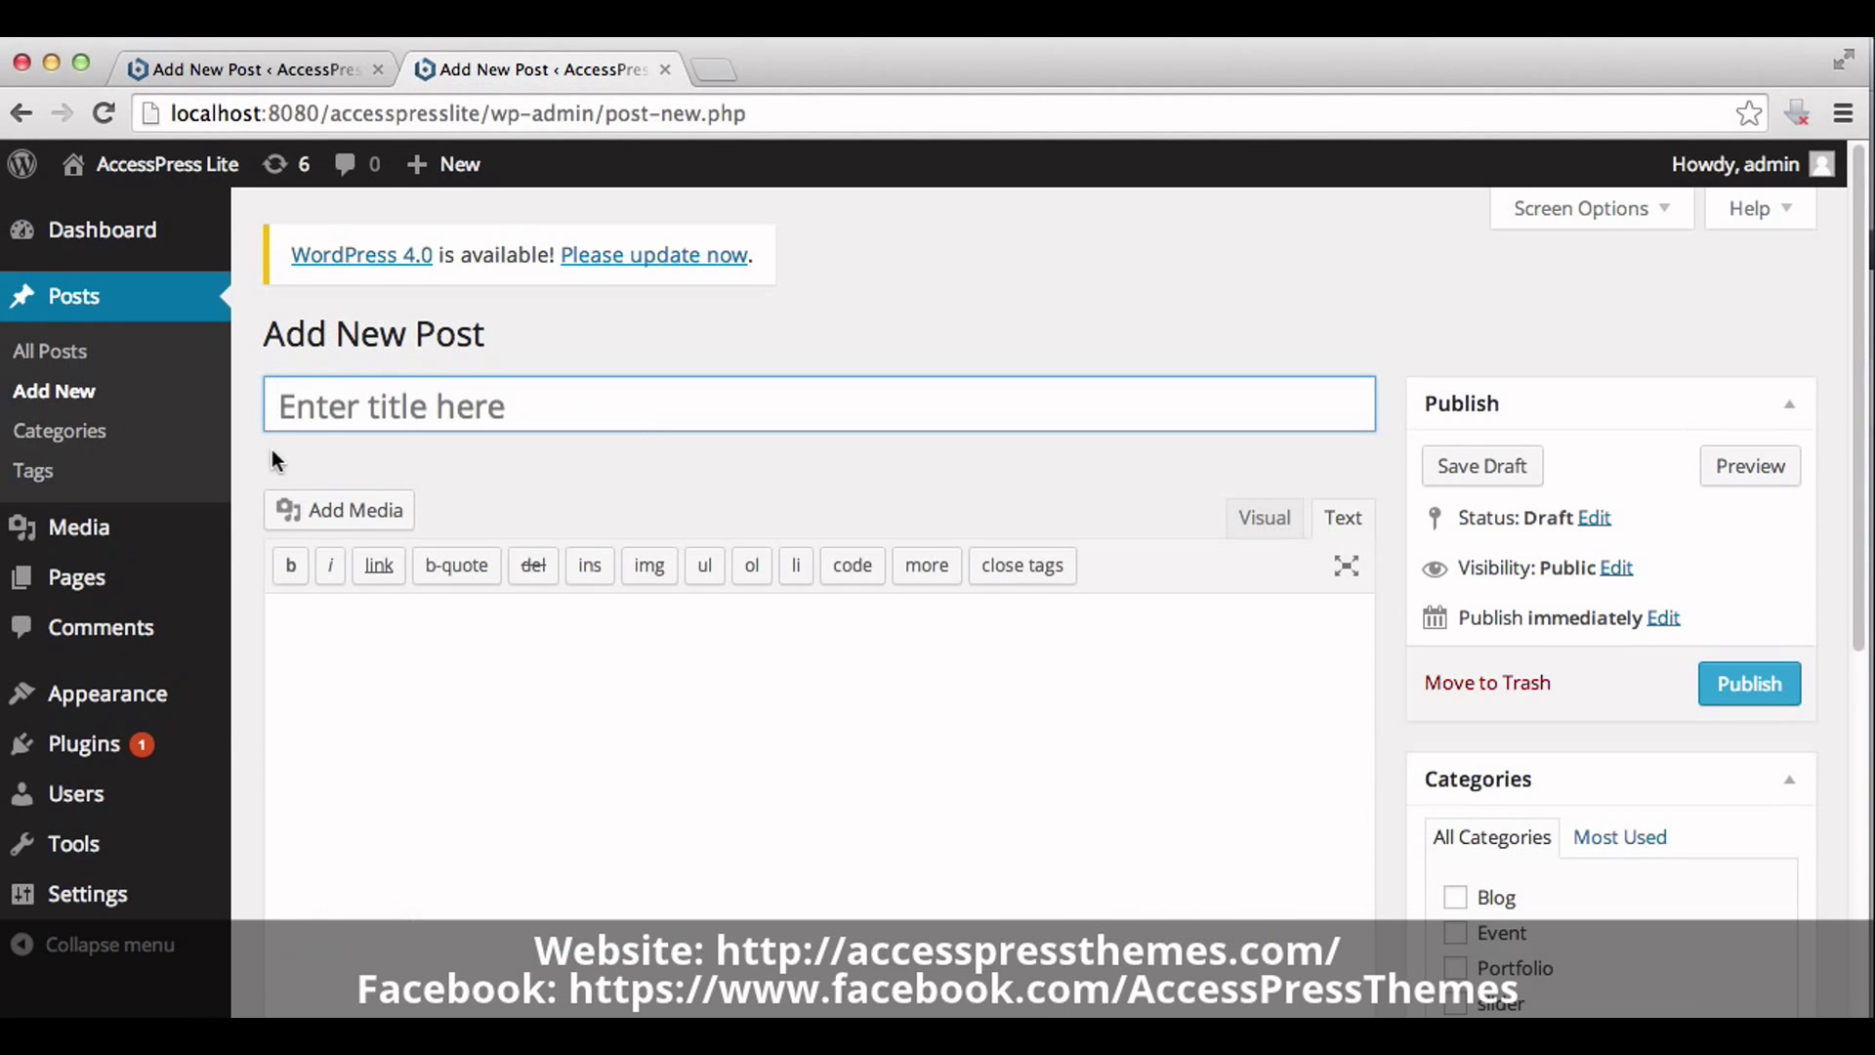
{"action": "left_click", "coordinate": [349, 523]}
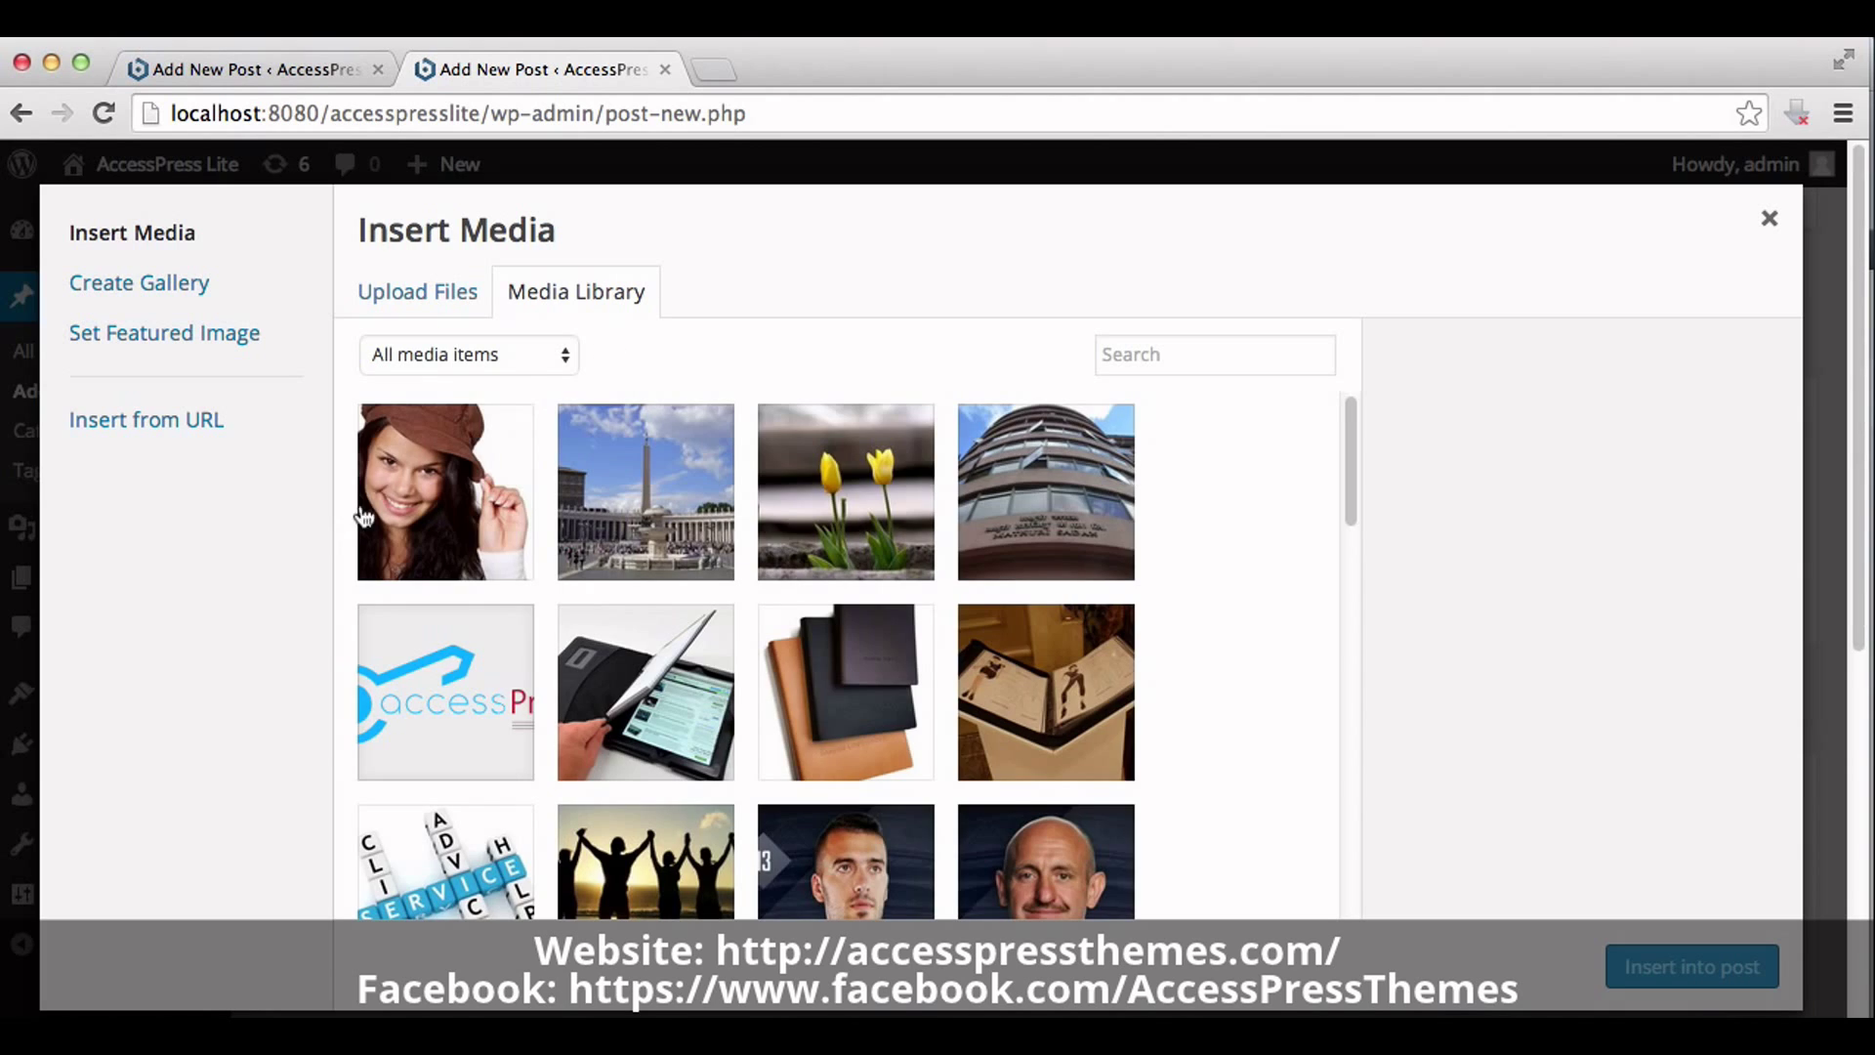
{"action": "left_click", "coordinate": [442, 293]}
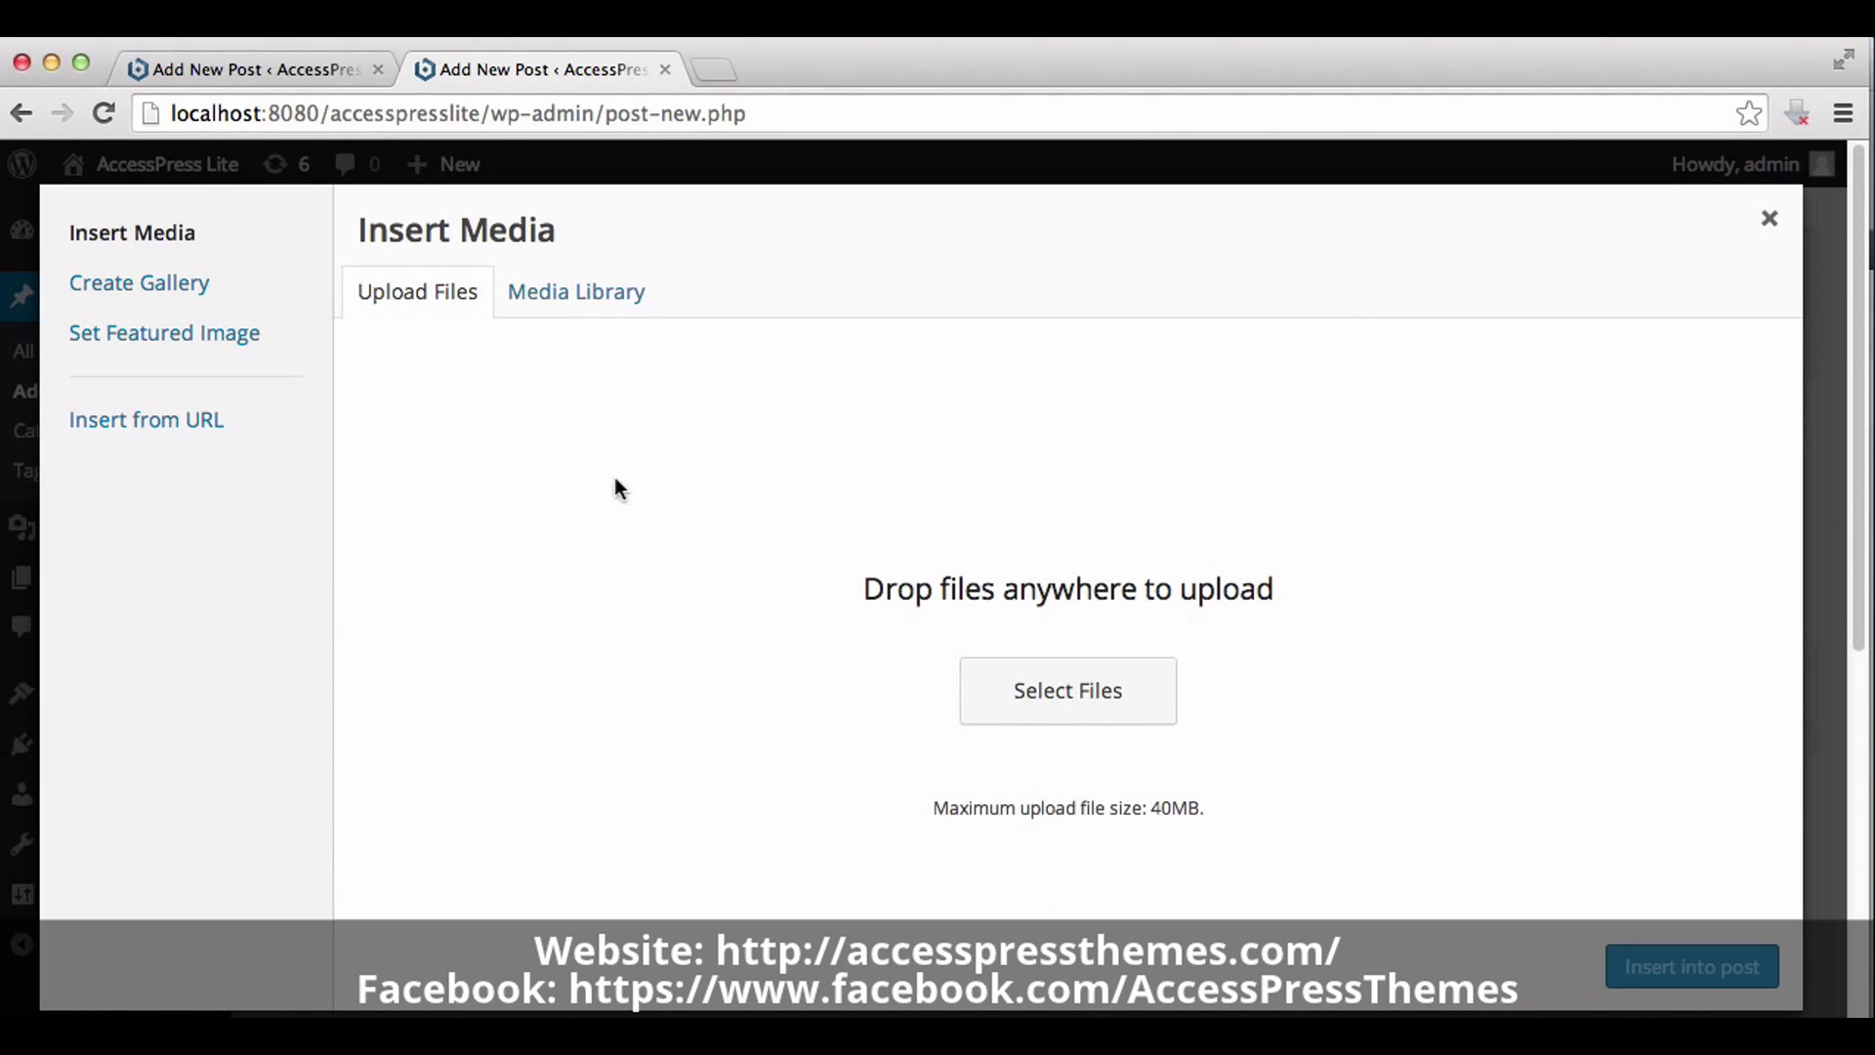
Upload the six Downloads photos from statue-438132_640.jpg through old-clock-438732_640.jpg.
{"action": "left_click", "coordinate": [1004, 716]}
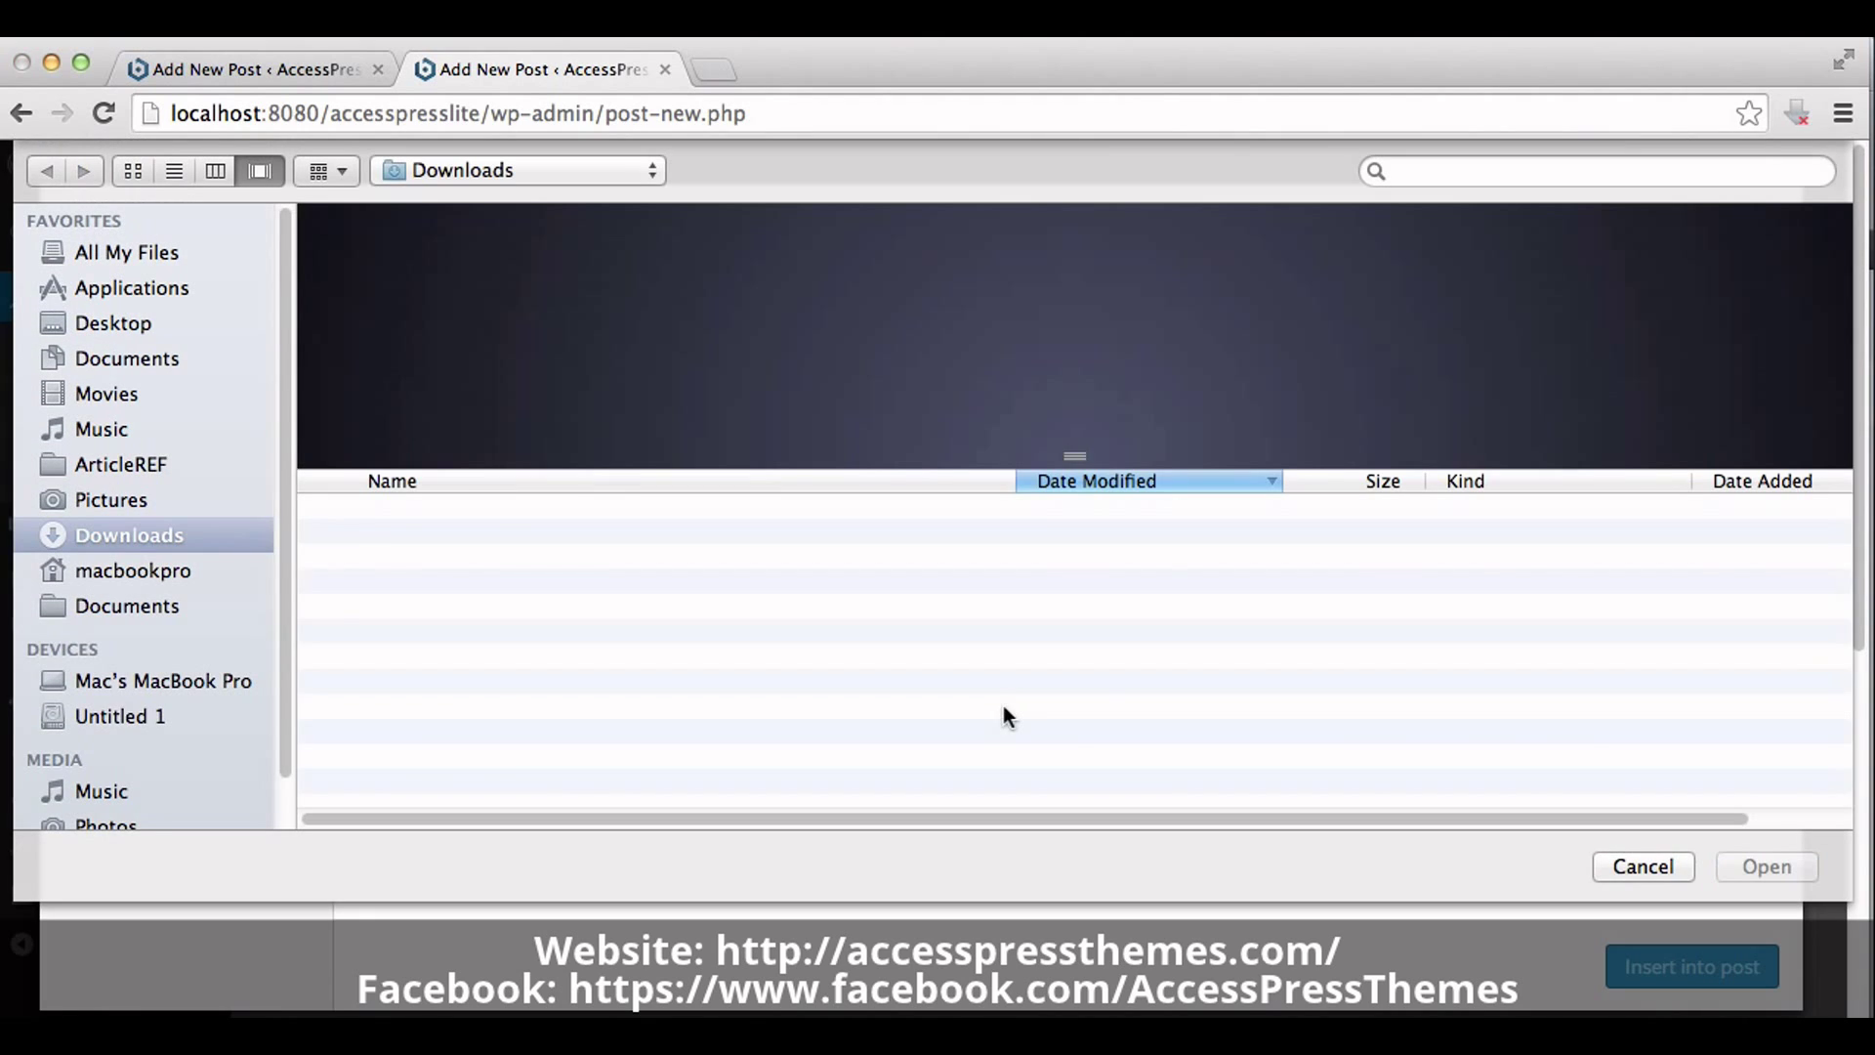
{"action": "left_click", "coordinate": [430, 536]}
{"action": "left_click", "coordinate": [434, 565]}
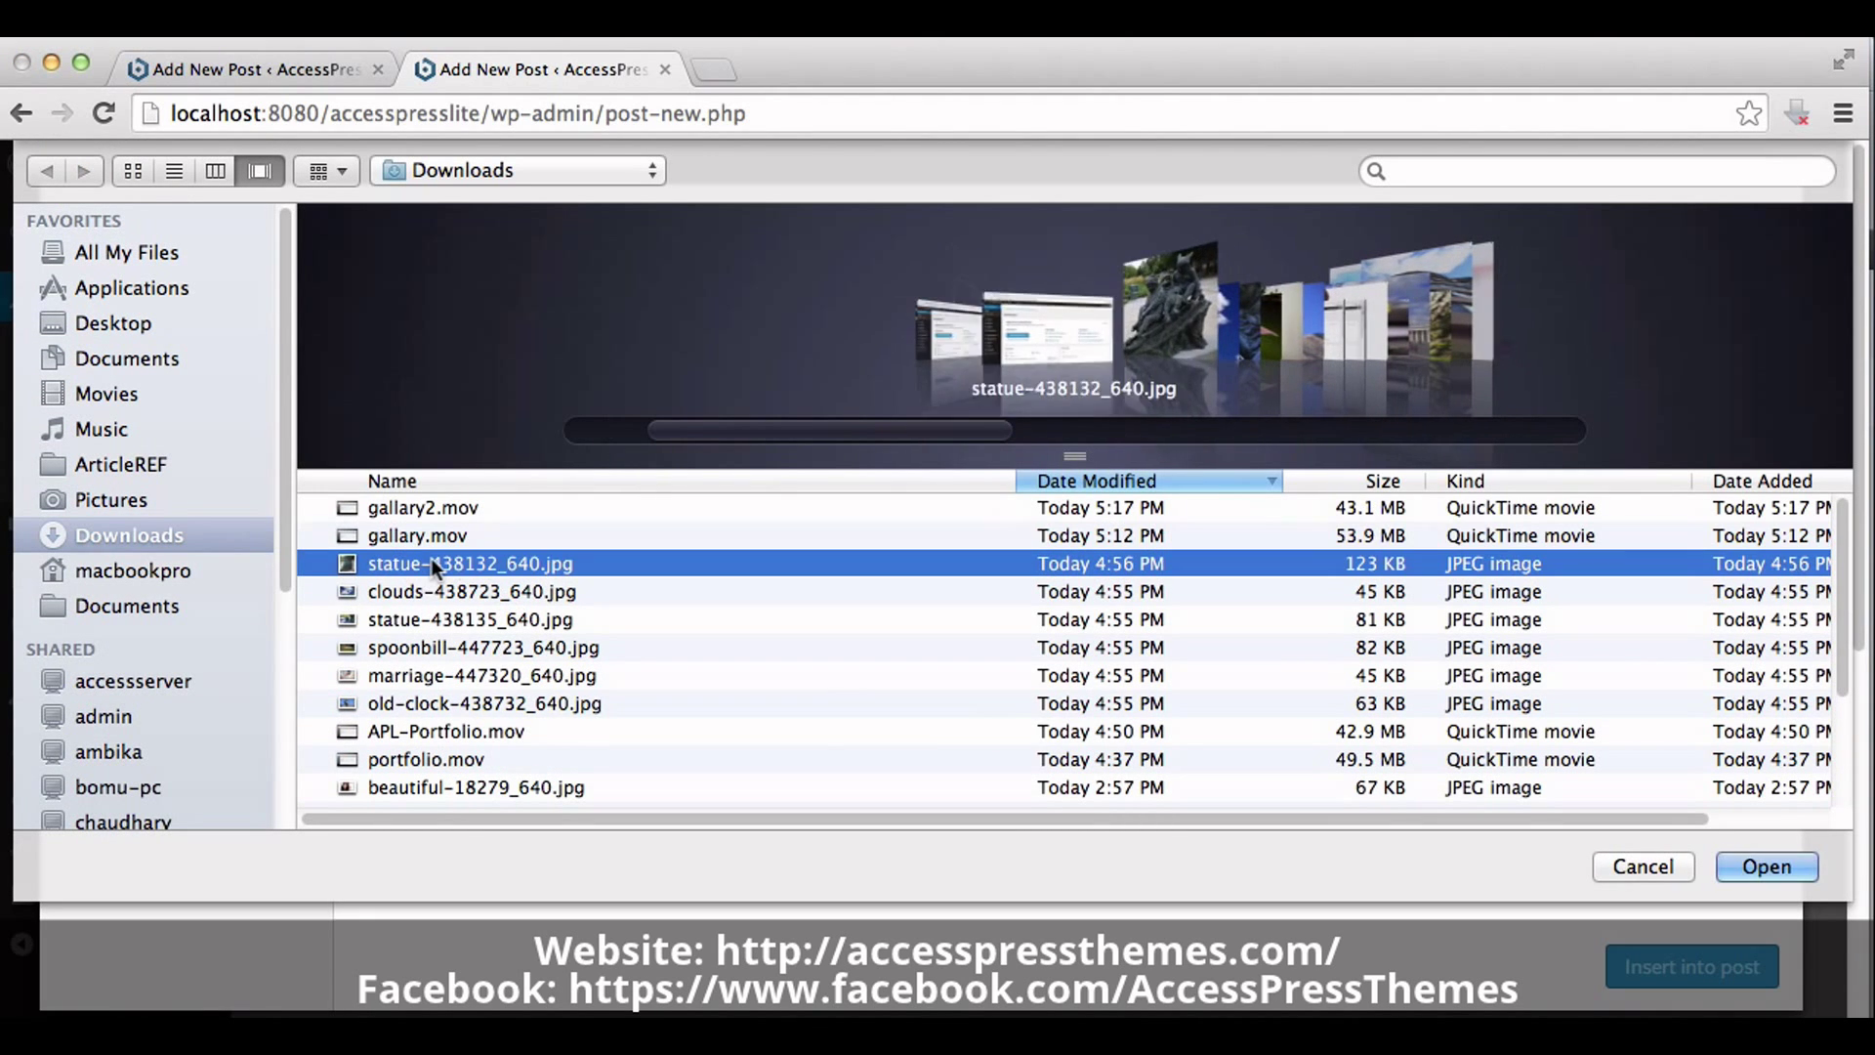
{"action": "key", "text": "shift+Down"}
{"action": "key", "text": "shift+Down"}
{"action": "key", "text": "shift+Down"}
{"action": "key", "text": "shift+Down"}
{"action": "key", "text": "shift+Down"}
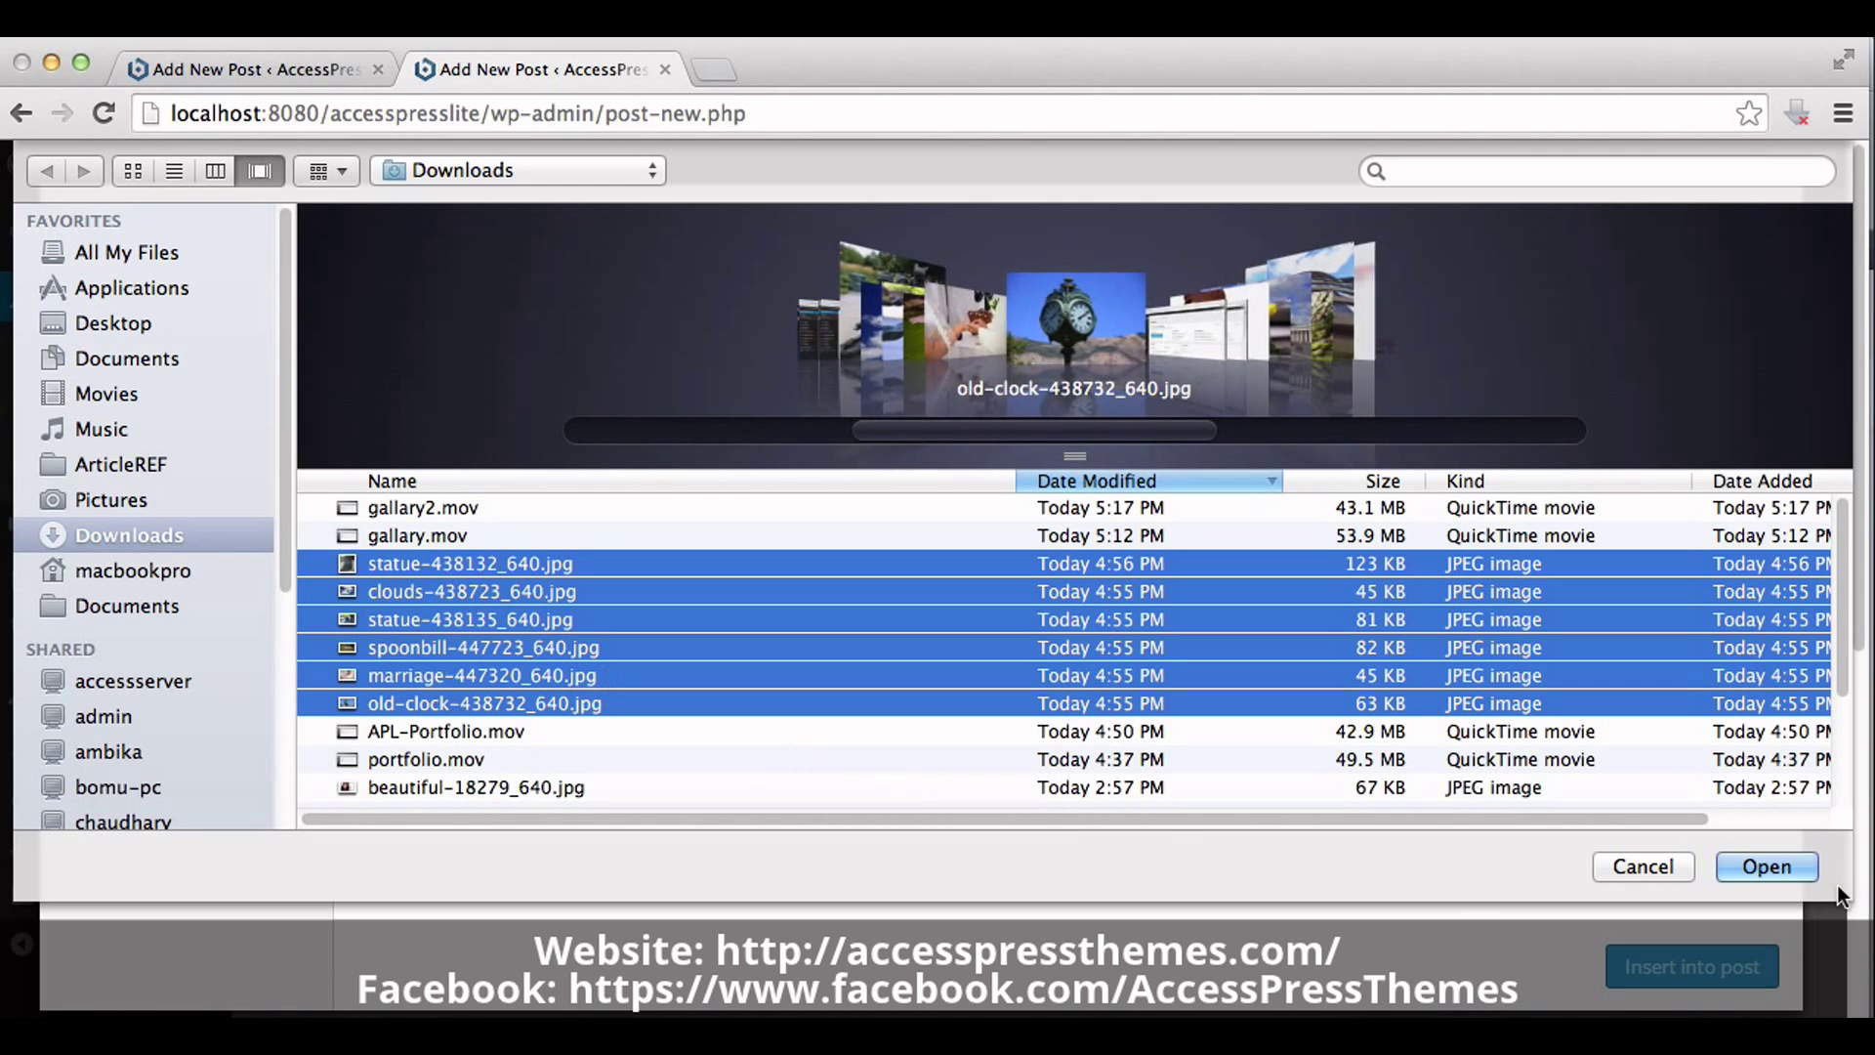
{"action": "left_click", "coordinate": [1795, 871]}
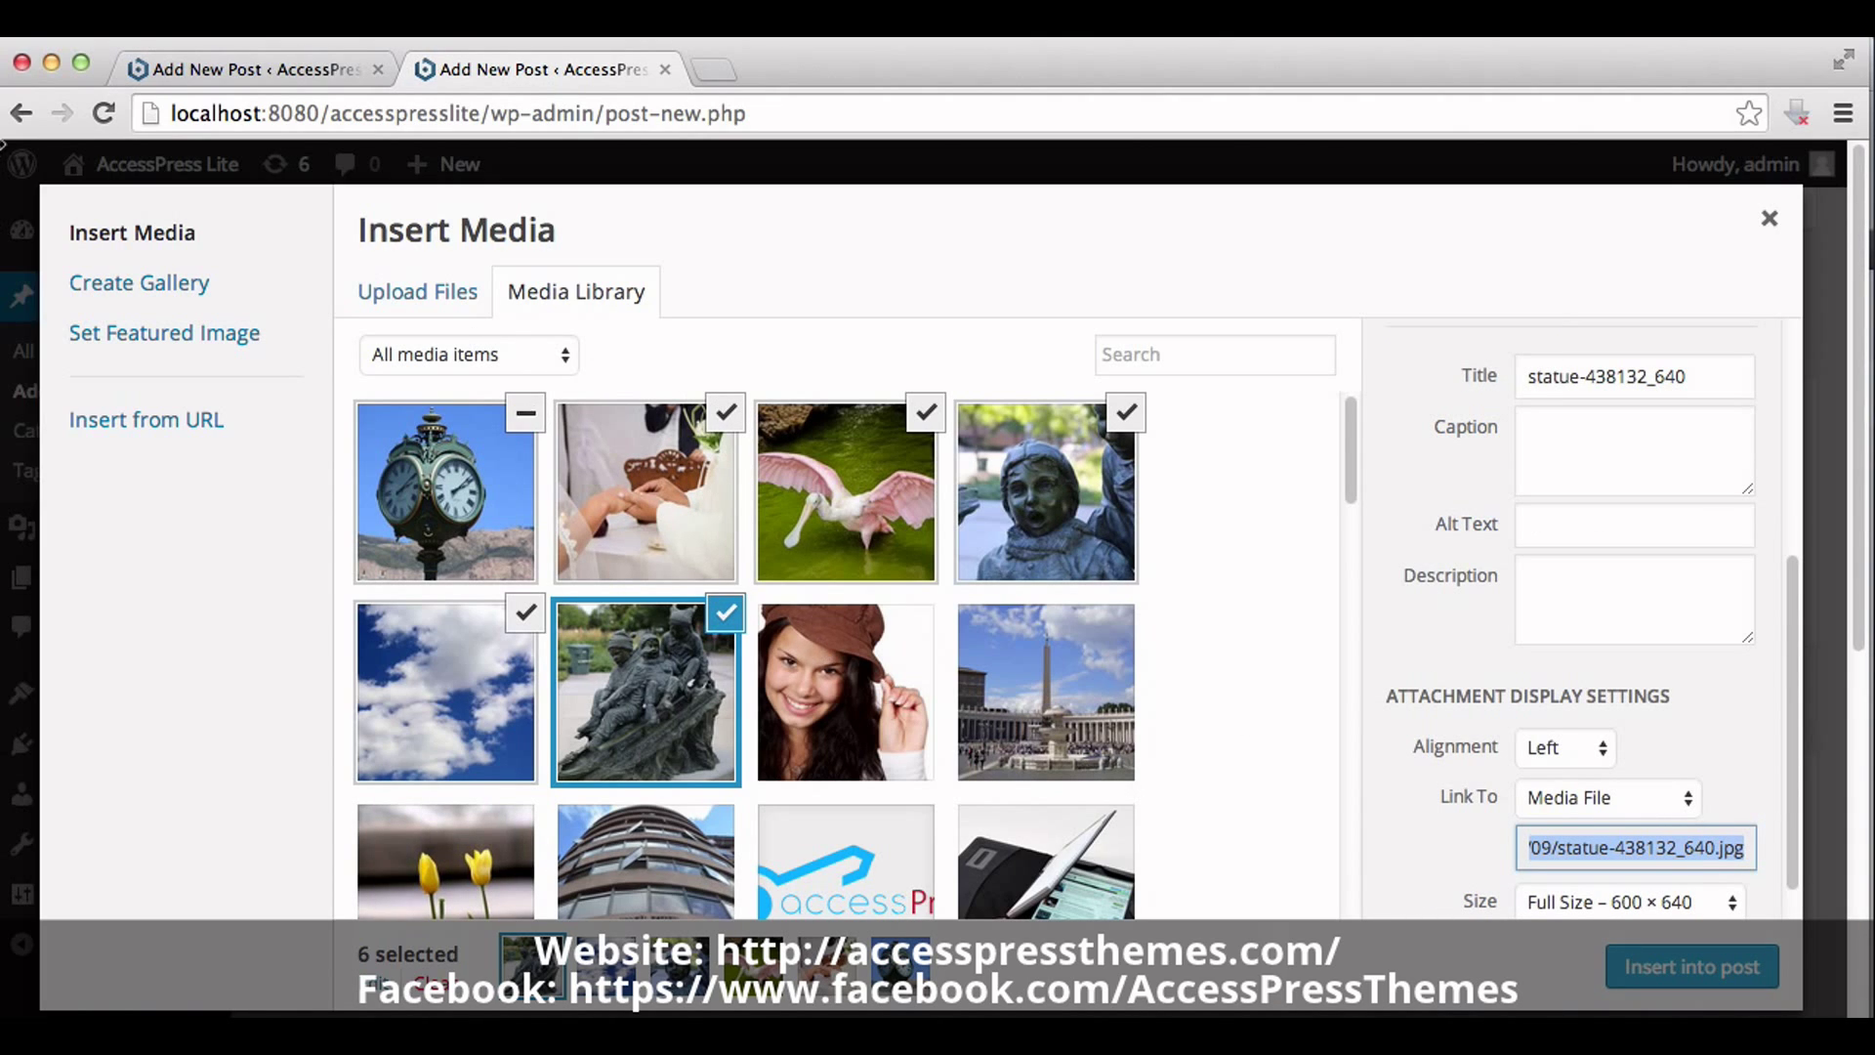
Create a new gallery from the six selected uploaded photos.
{"action": "left_click", "coordinate": [125, 291]}
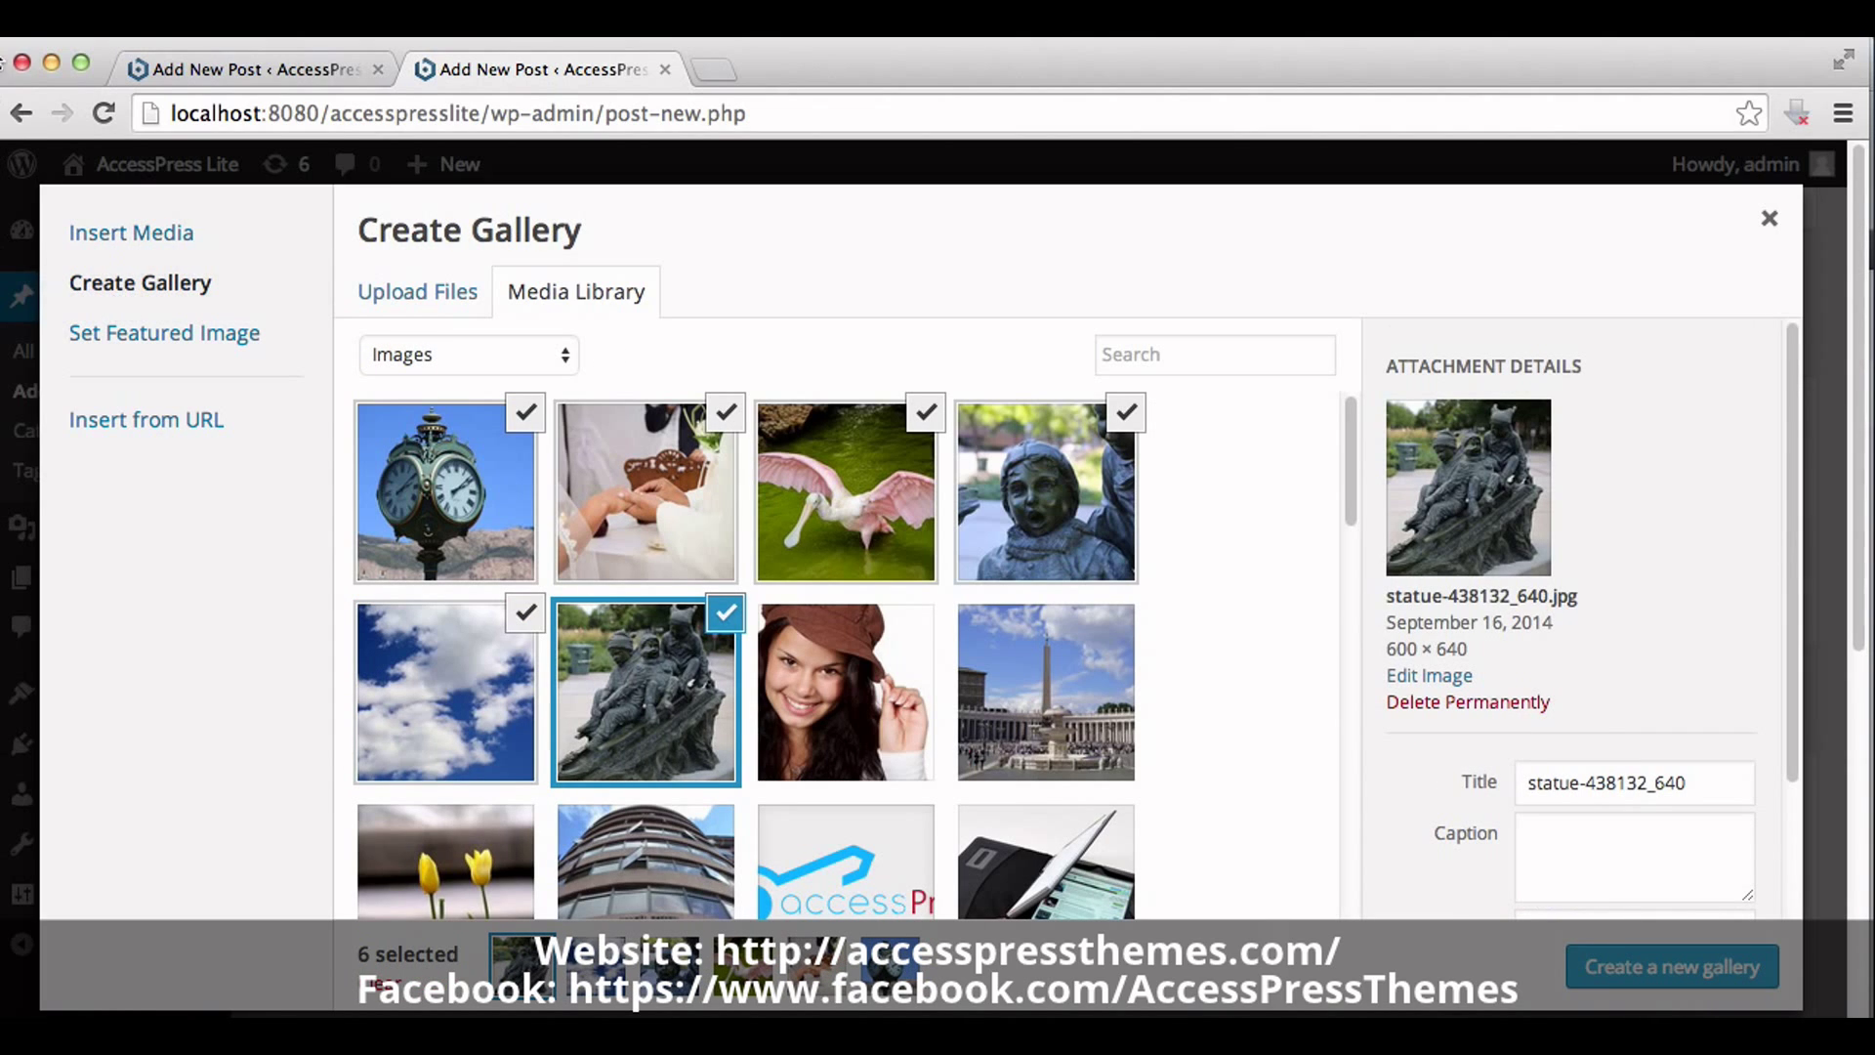
{"action": "left_click", "coordinate": [1621, 972]}
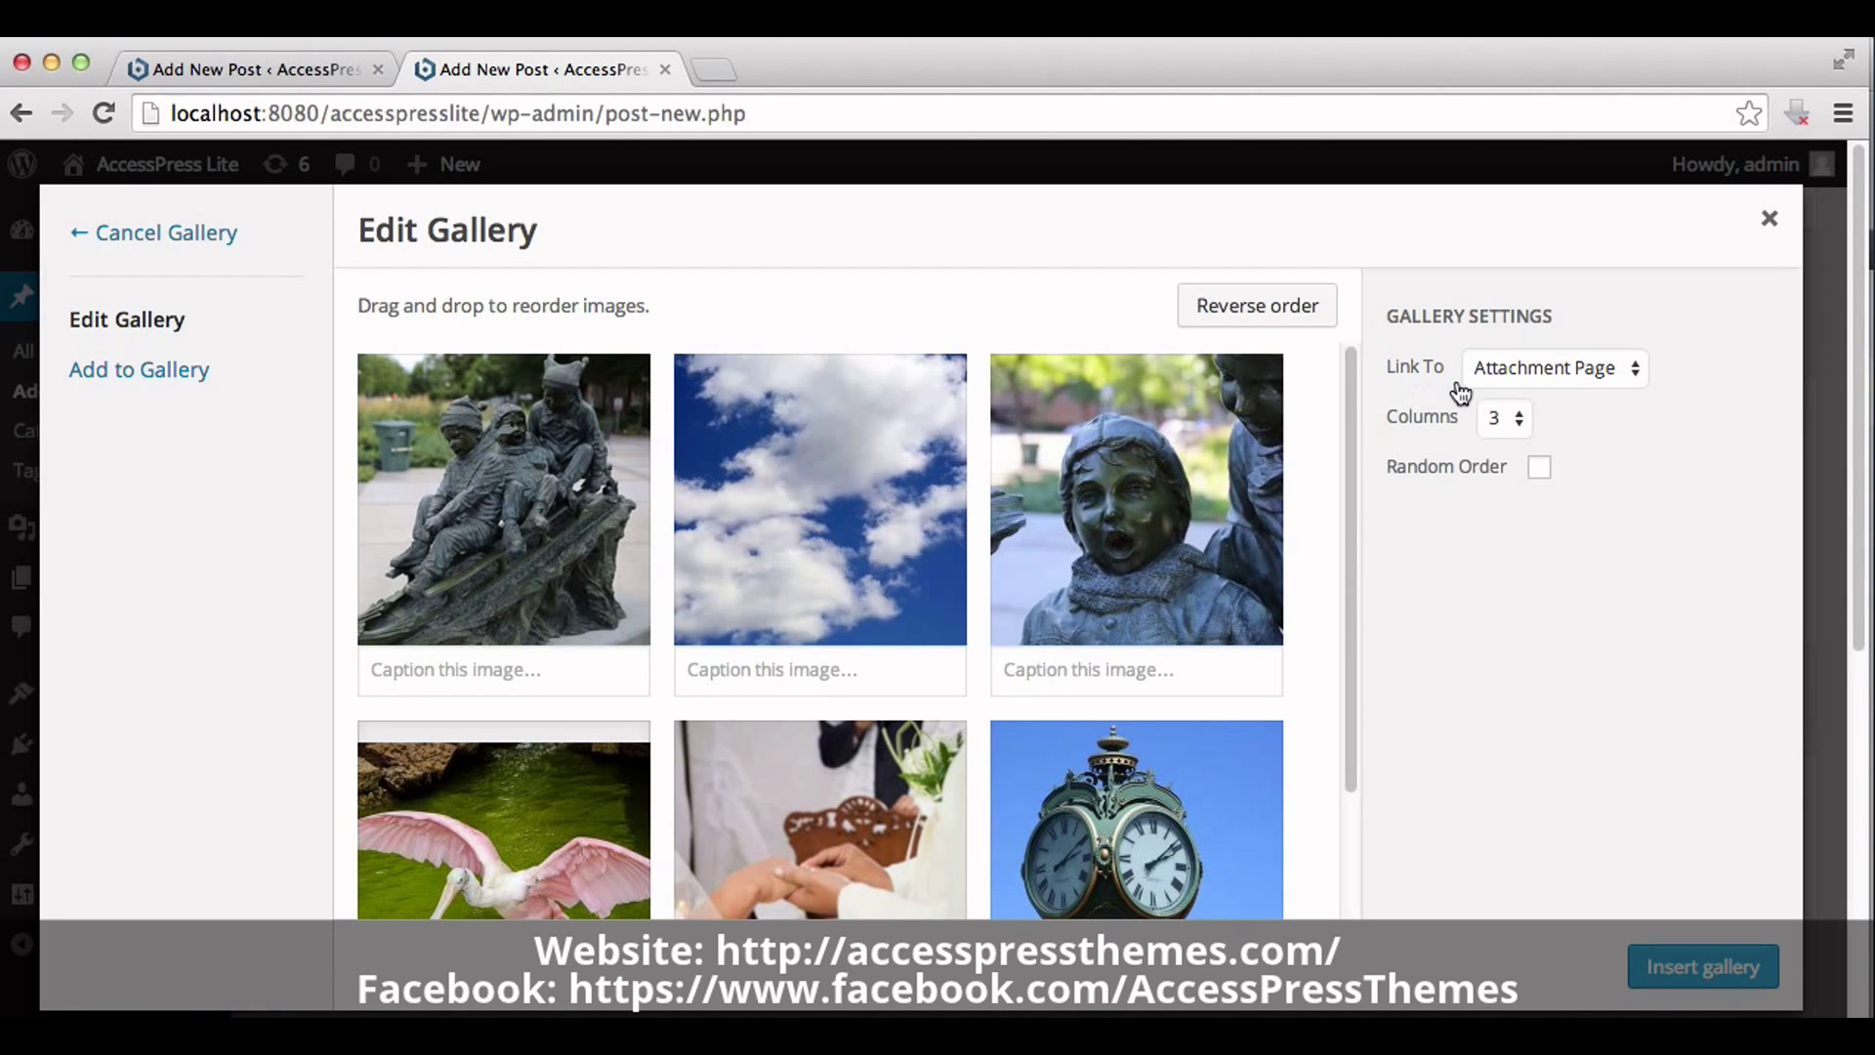
Insert the gallery with images linking to Media File and Random Order enabled.
{"action": "left_click", "coordinate": [1531, 384]}
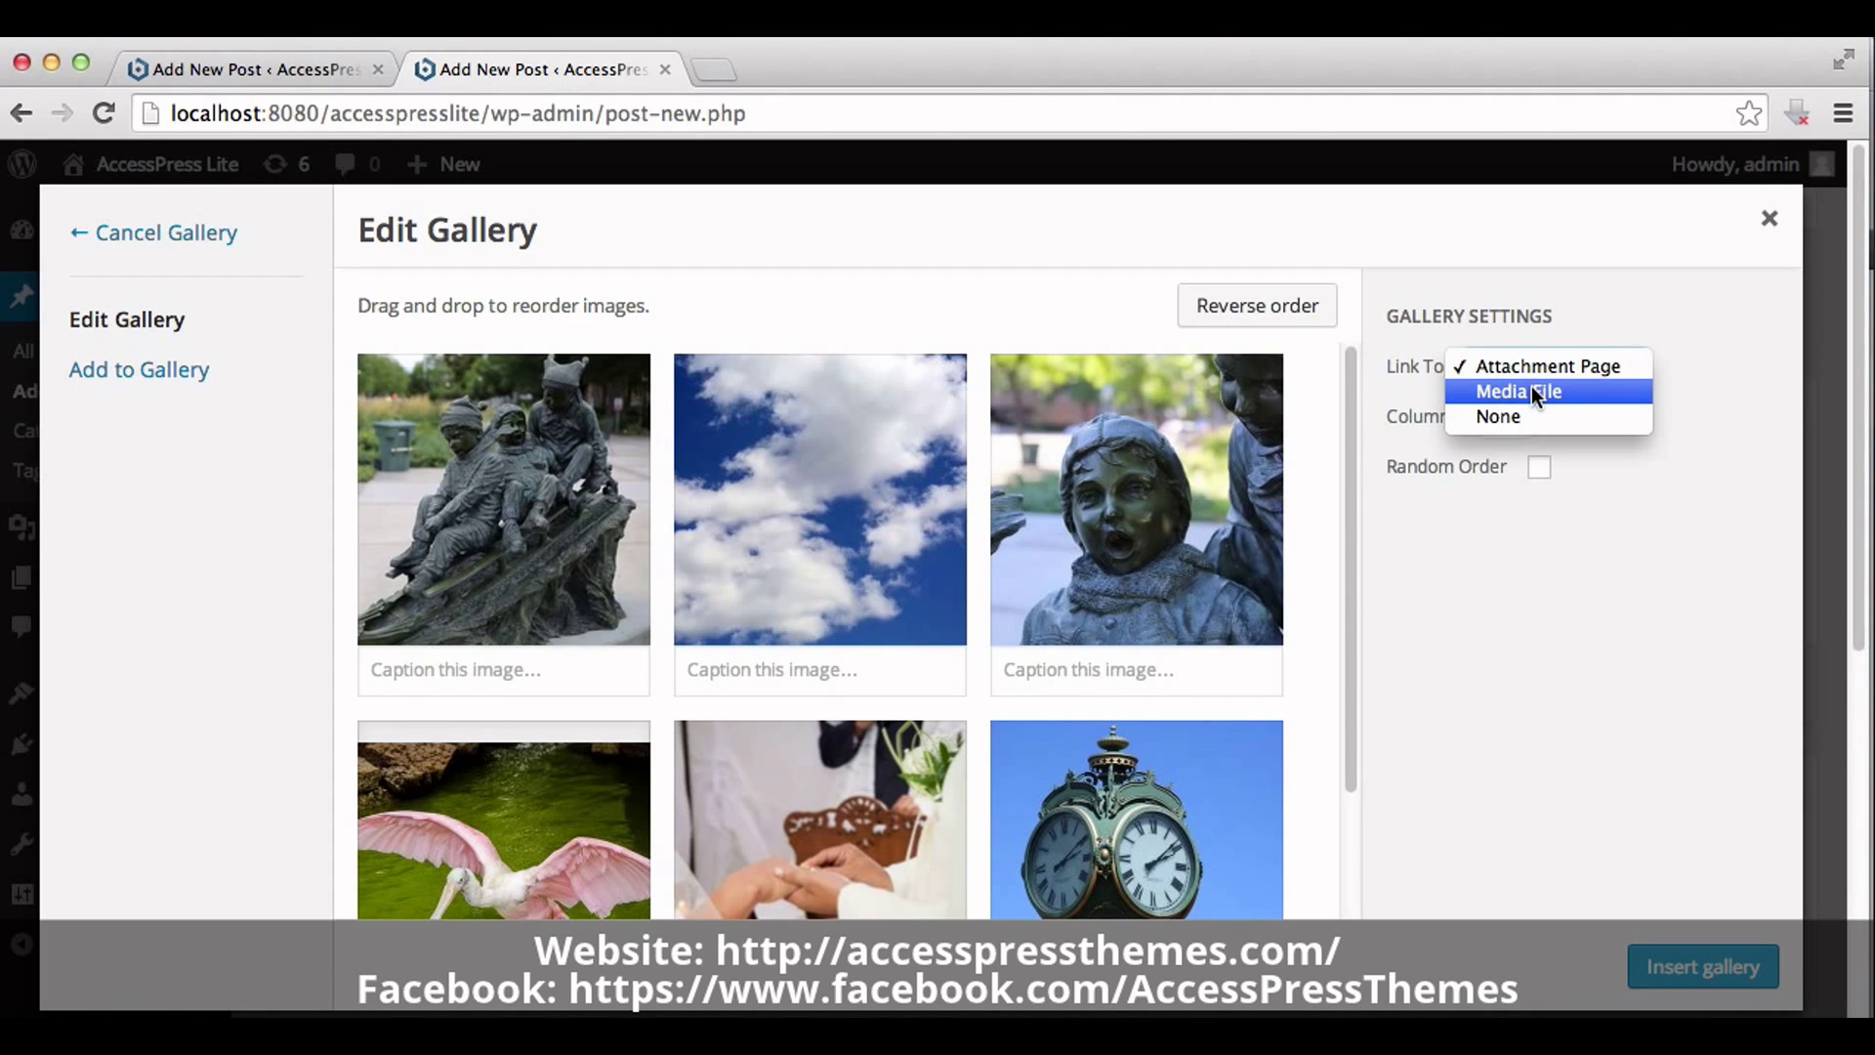
{"action": "left_click", "coordinate": [1533, 397]}
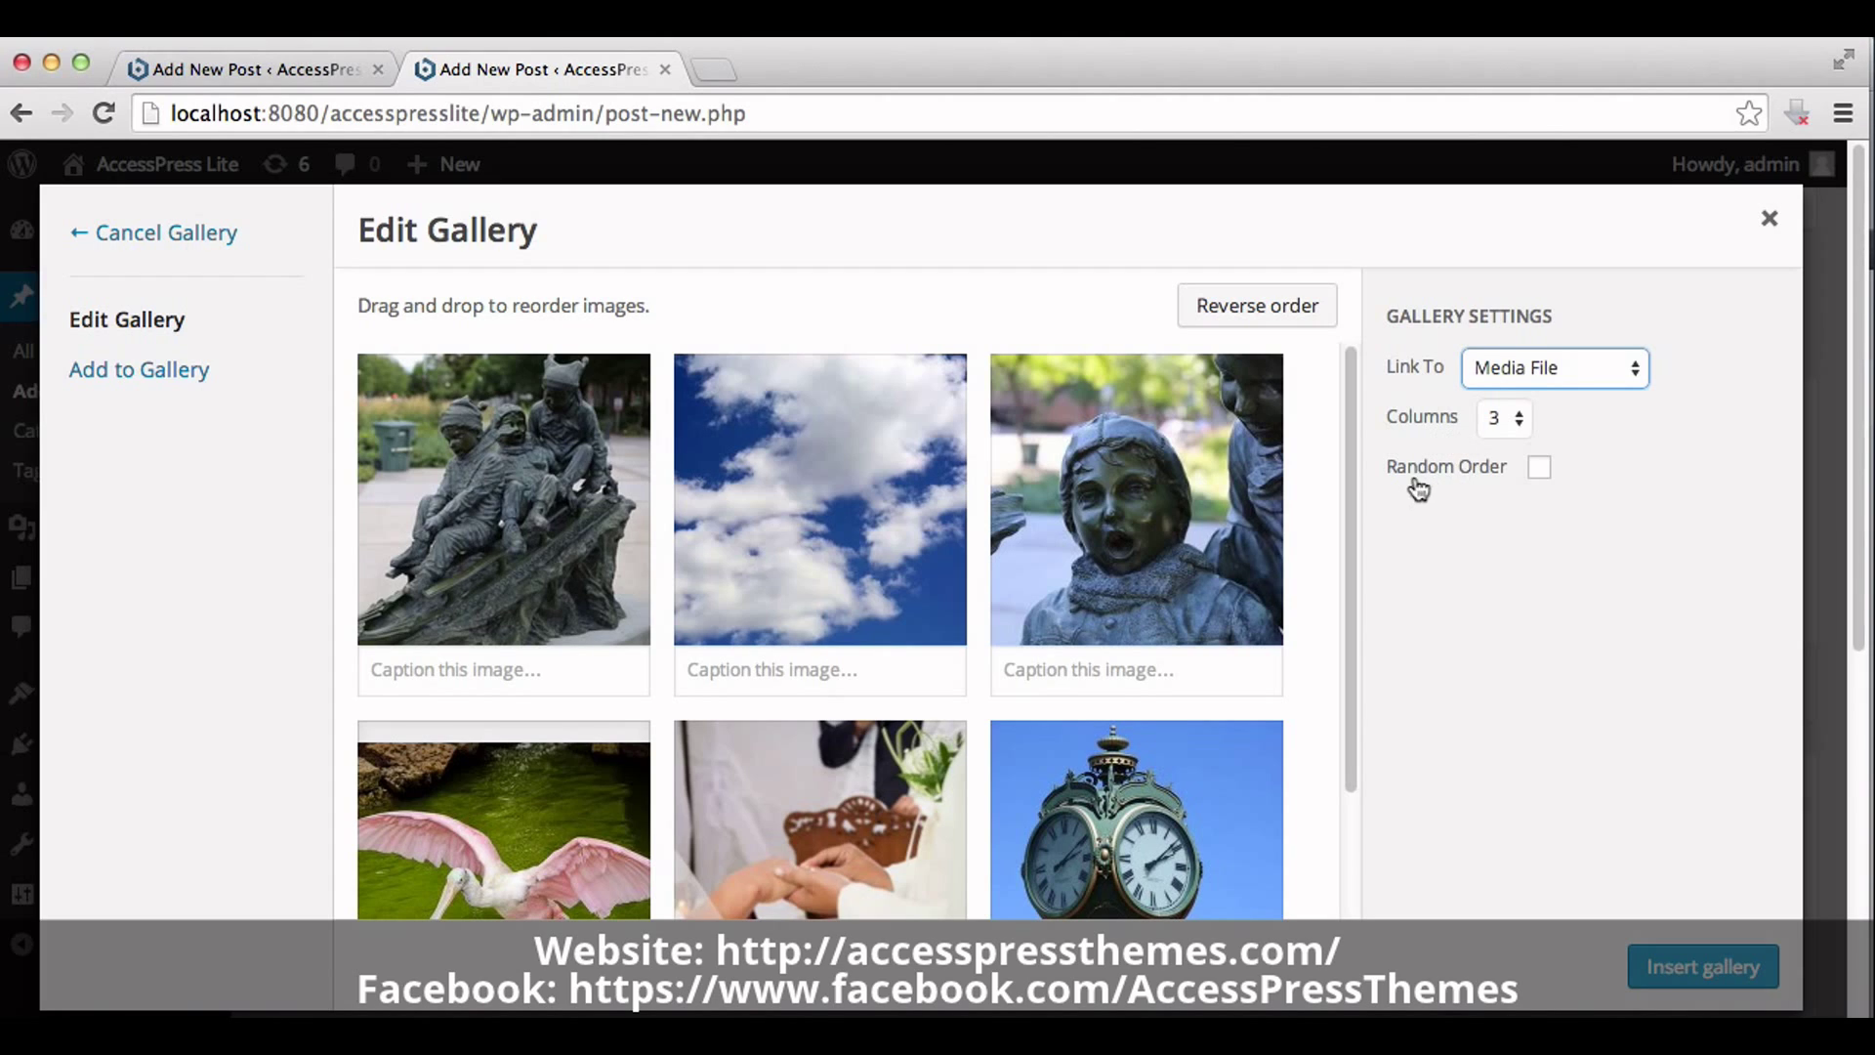
{"action": "left_click", "coordinate": [1538, 471]}
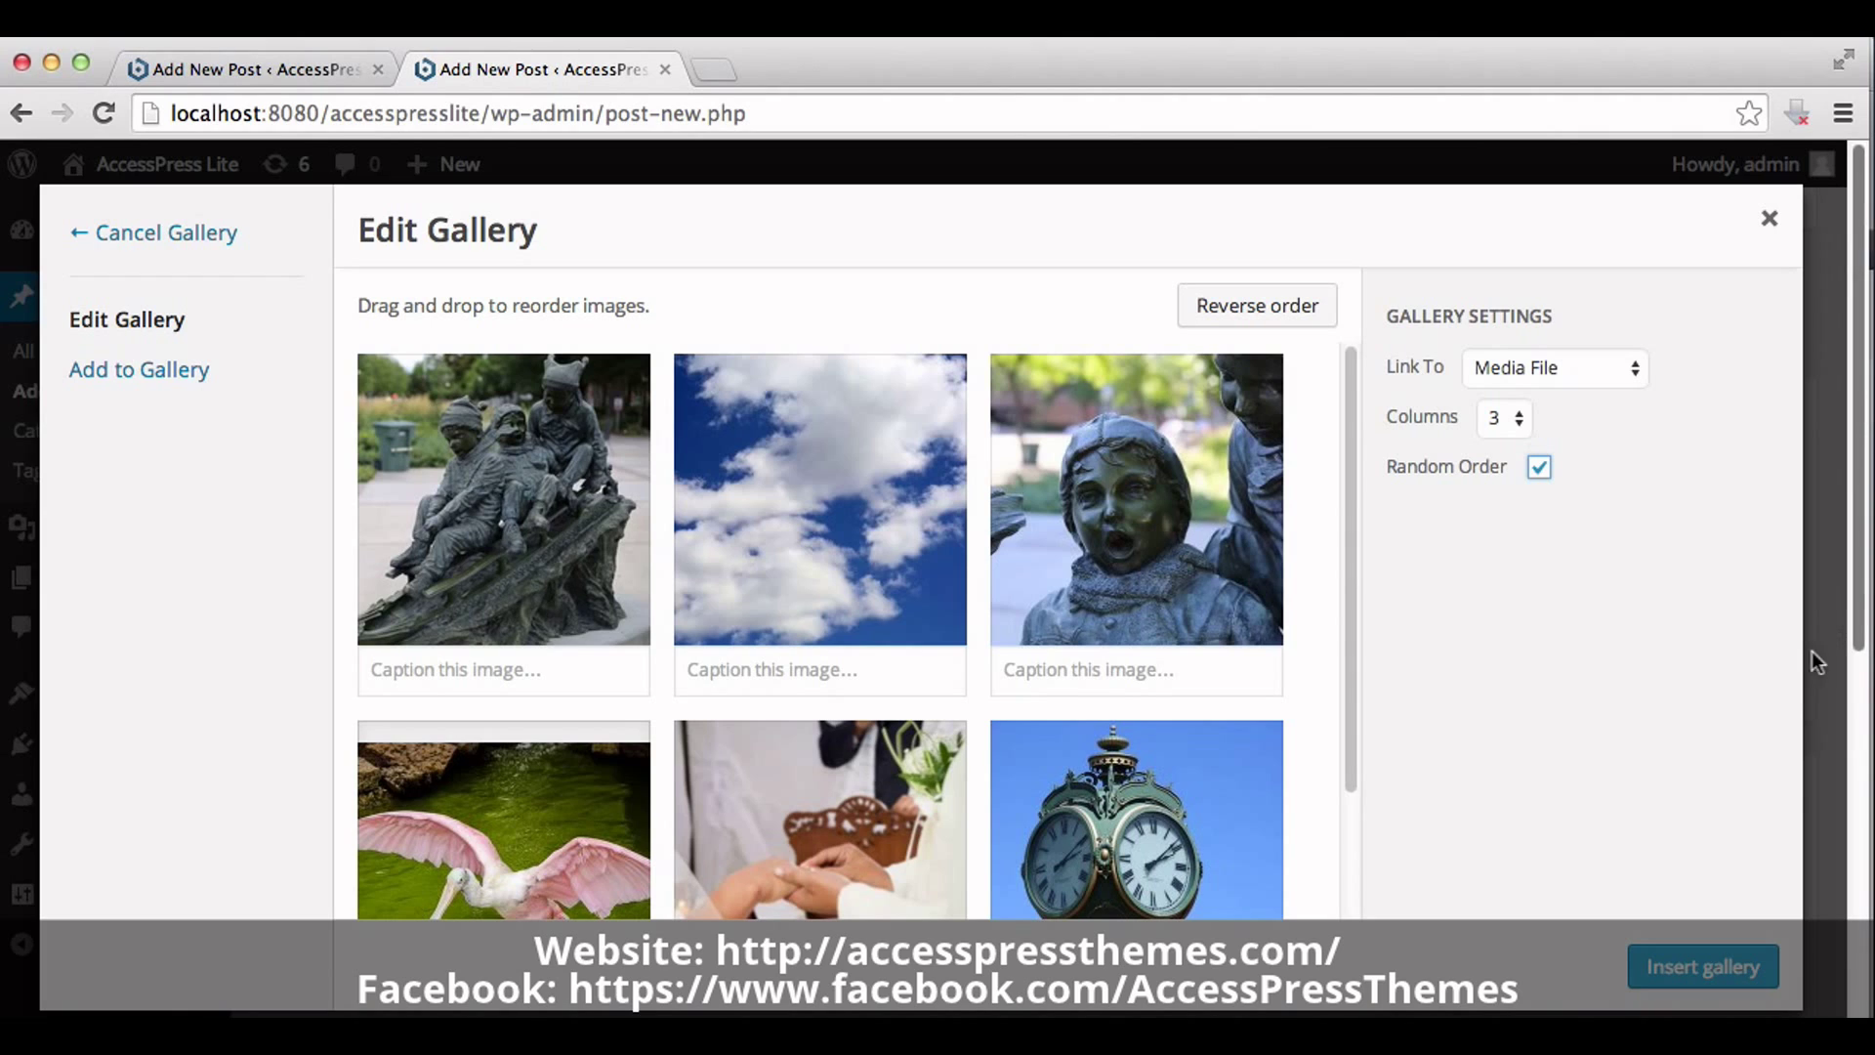
{"action": "left_click", "coordinate": [1694, 953]}
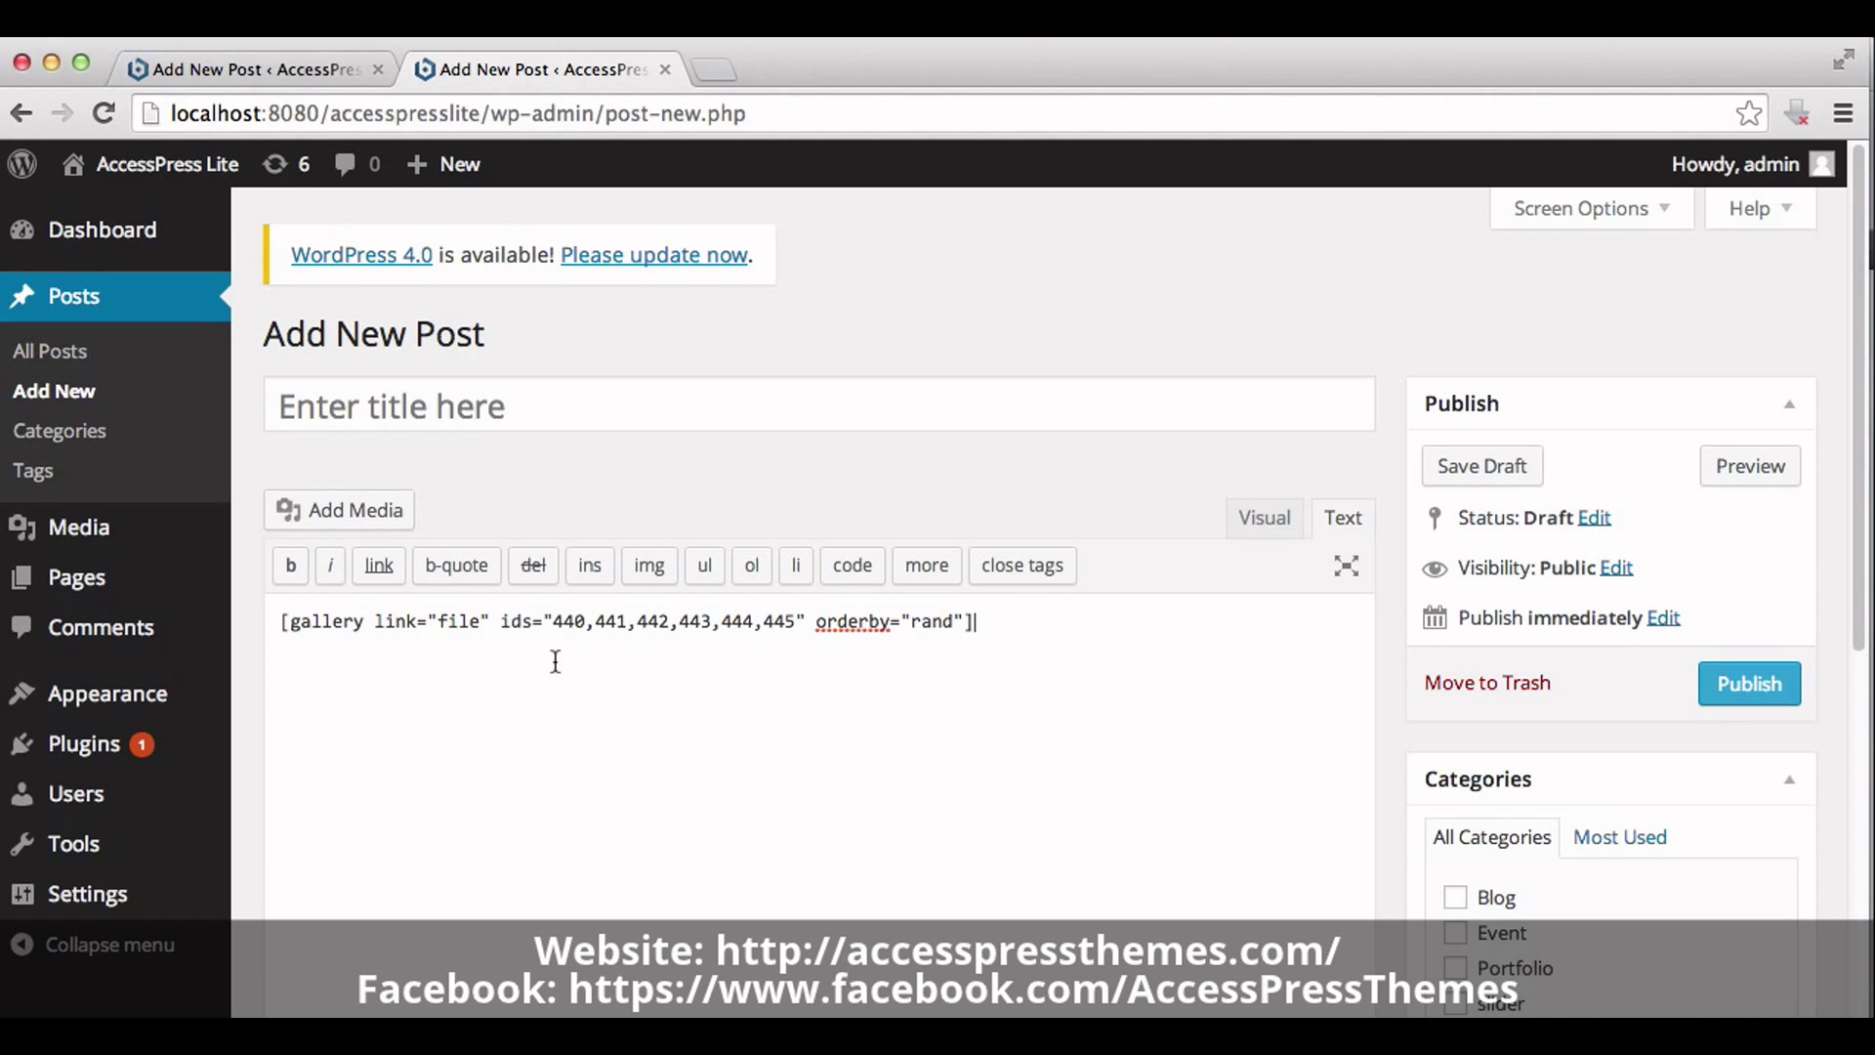
Select and copy the gallery shortcode for images 440–445 from the Text editor.
{"action": "left_click", "coordinate": [285, 621]}
{"action": "left_click_drag", "start_coordinate": [285, 621], "coordinate": [1014, 630]}
{"action": "right_click", "coordinate": [882, 625]}
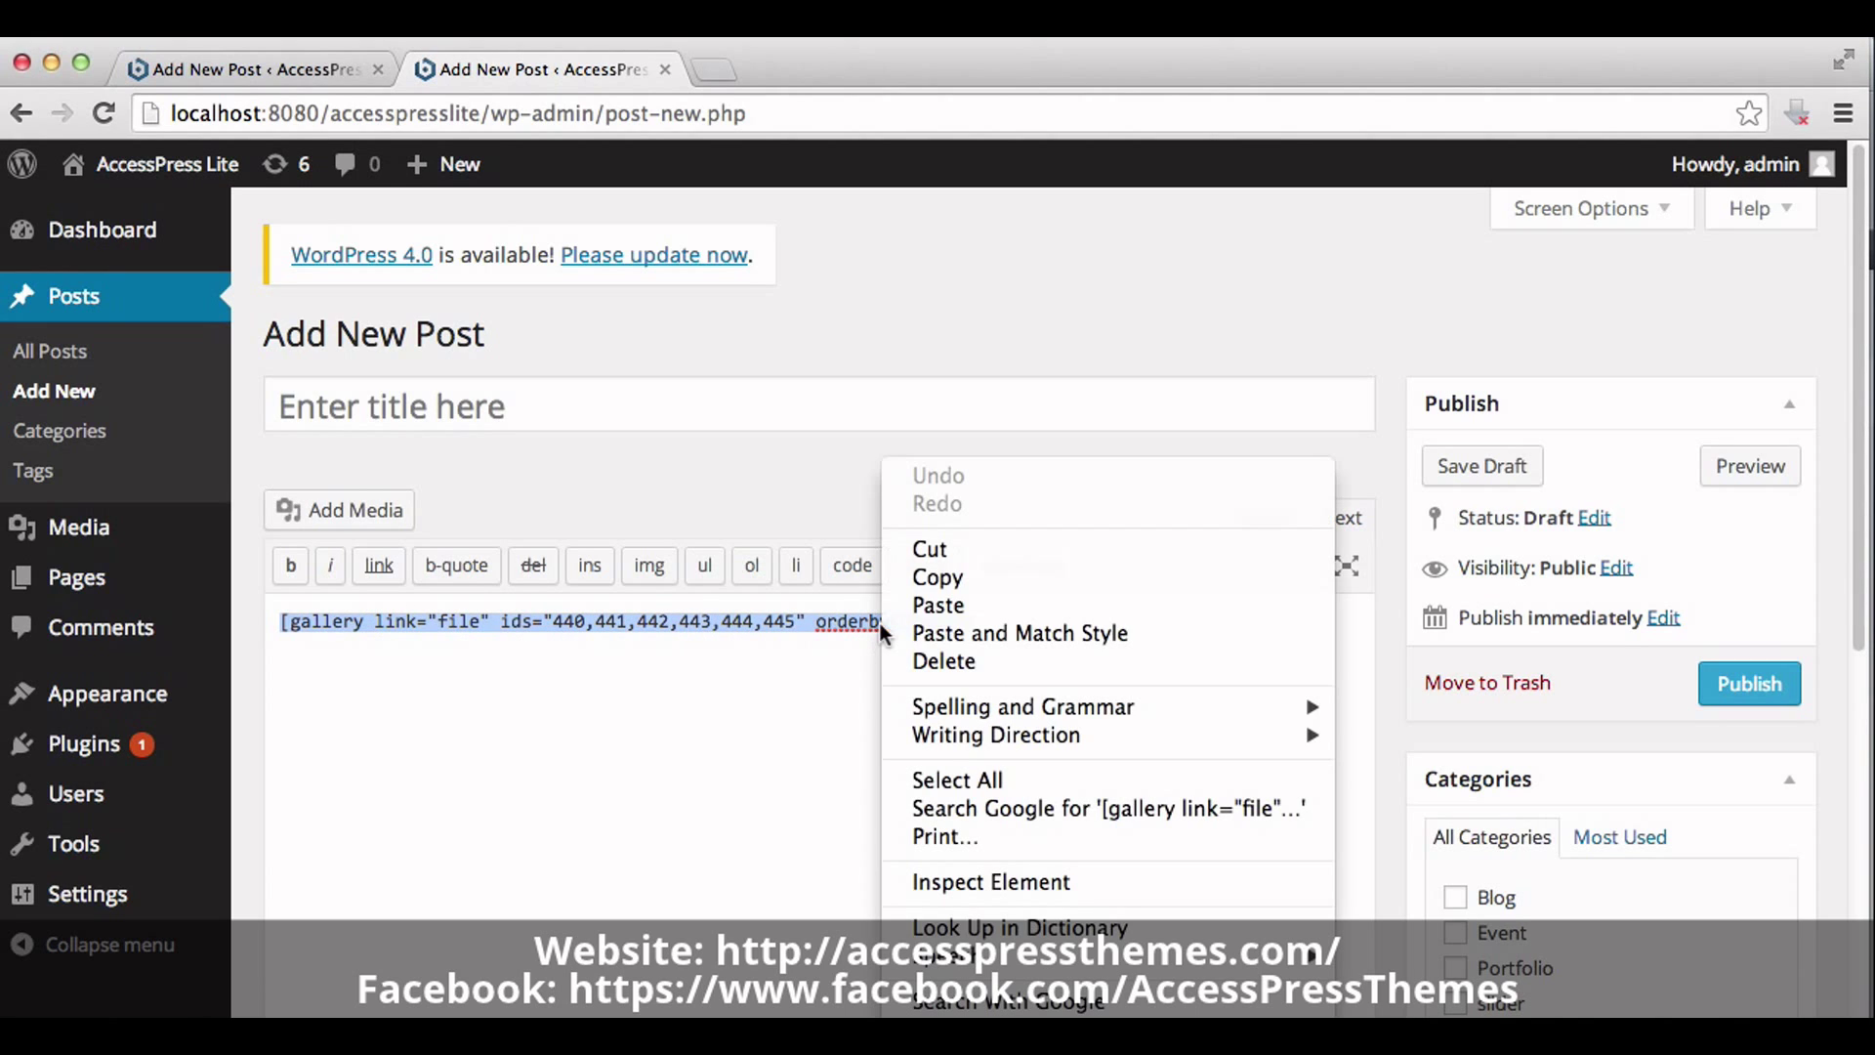
{"action": "left_click", "coordinate": [929, 578]}
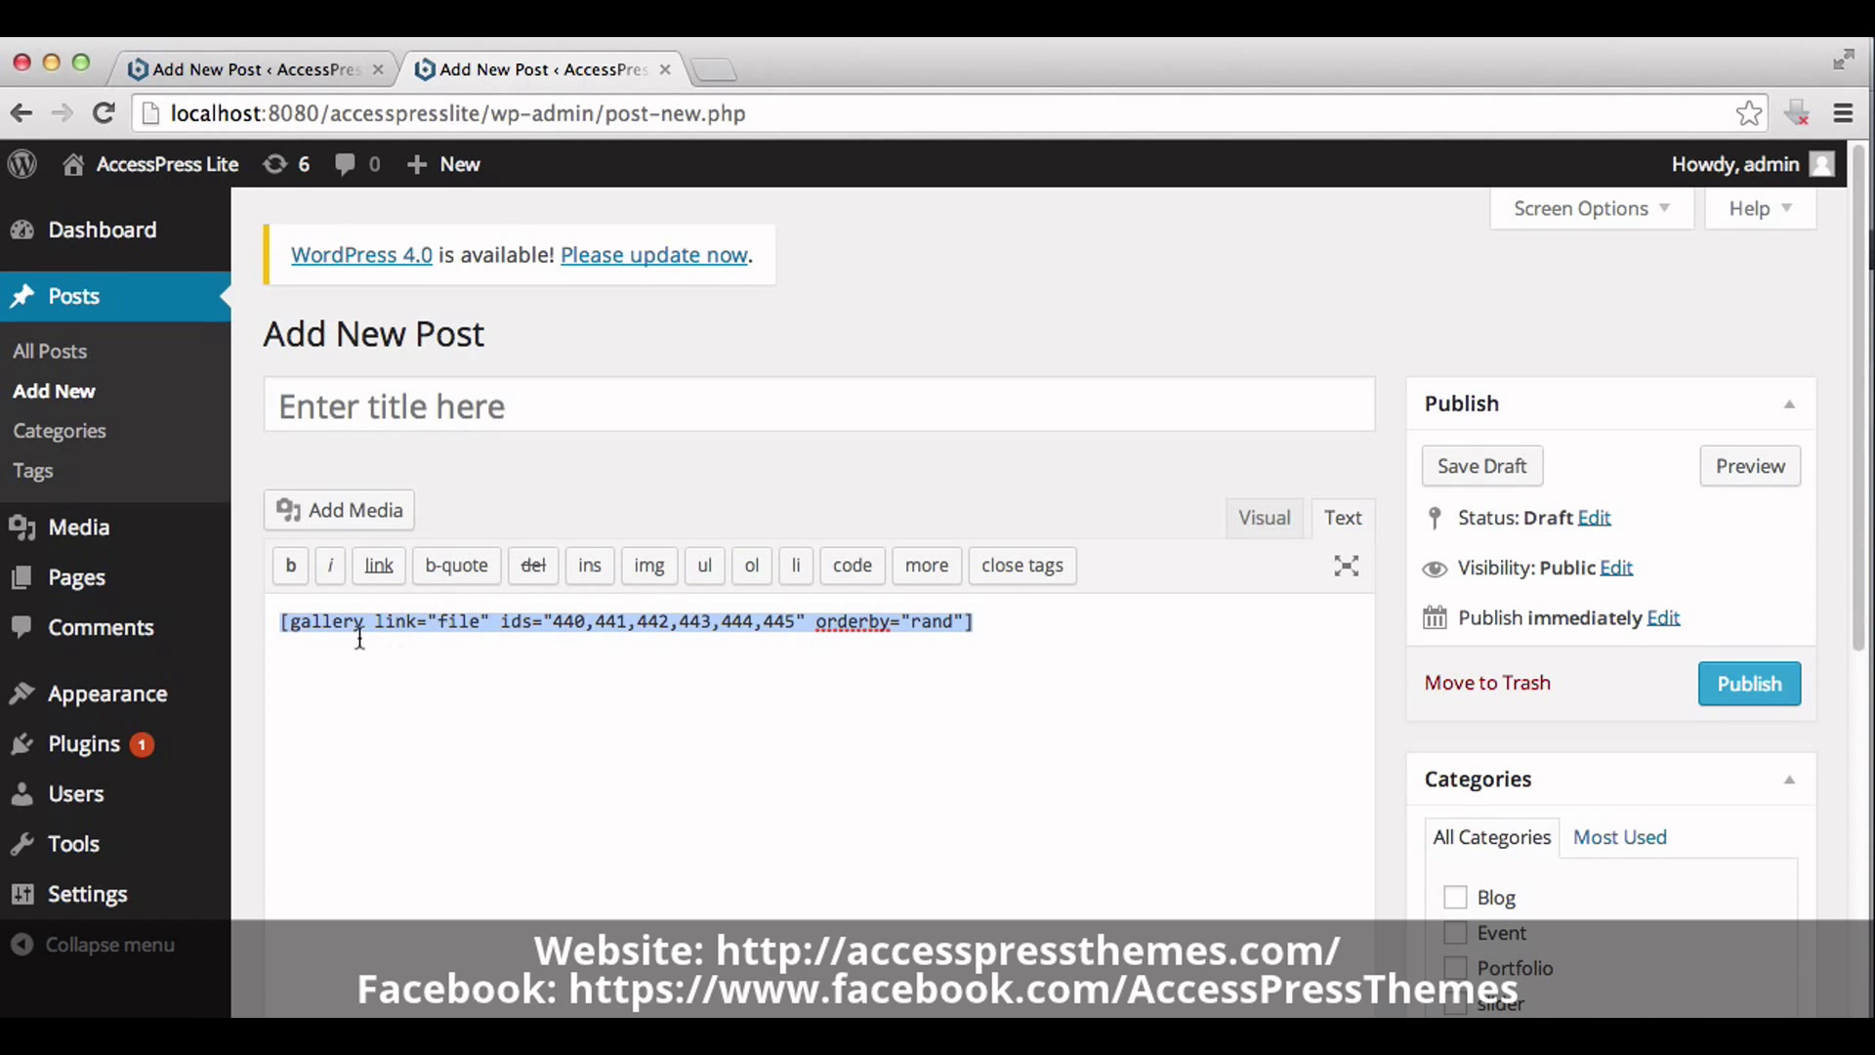
Leave the unsaved post for Theme Options and show the Home Page Gallery Short Code field.
{"action": "mouse_move", "coordinate": [118, 718]}
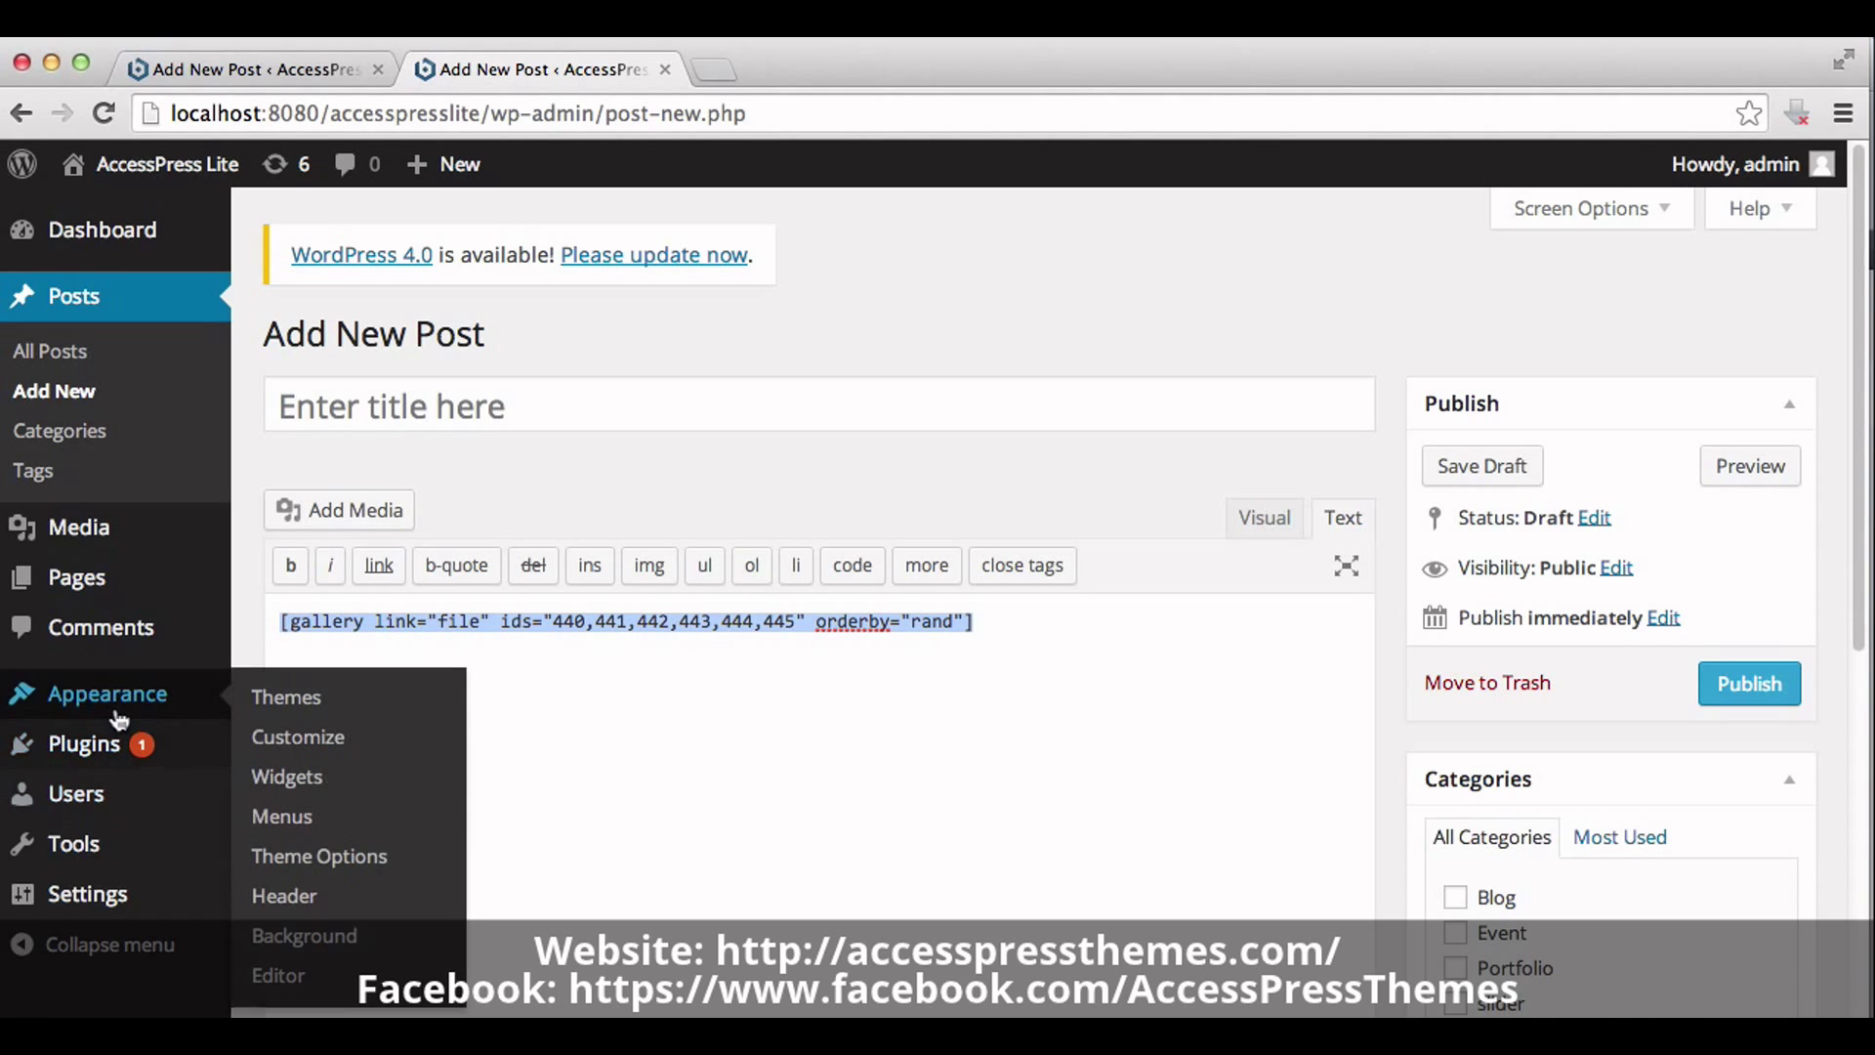
{"action": "left_click", "coordinate": [303, 866]}
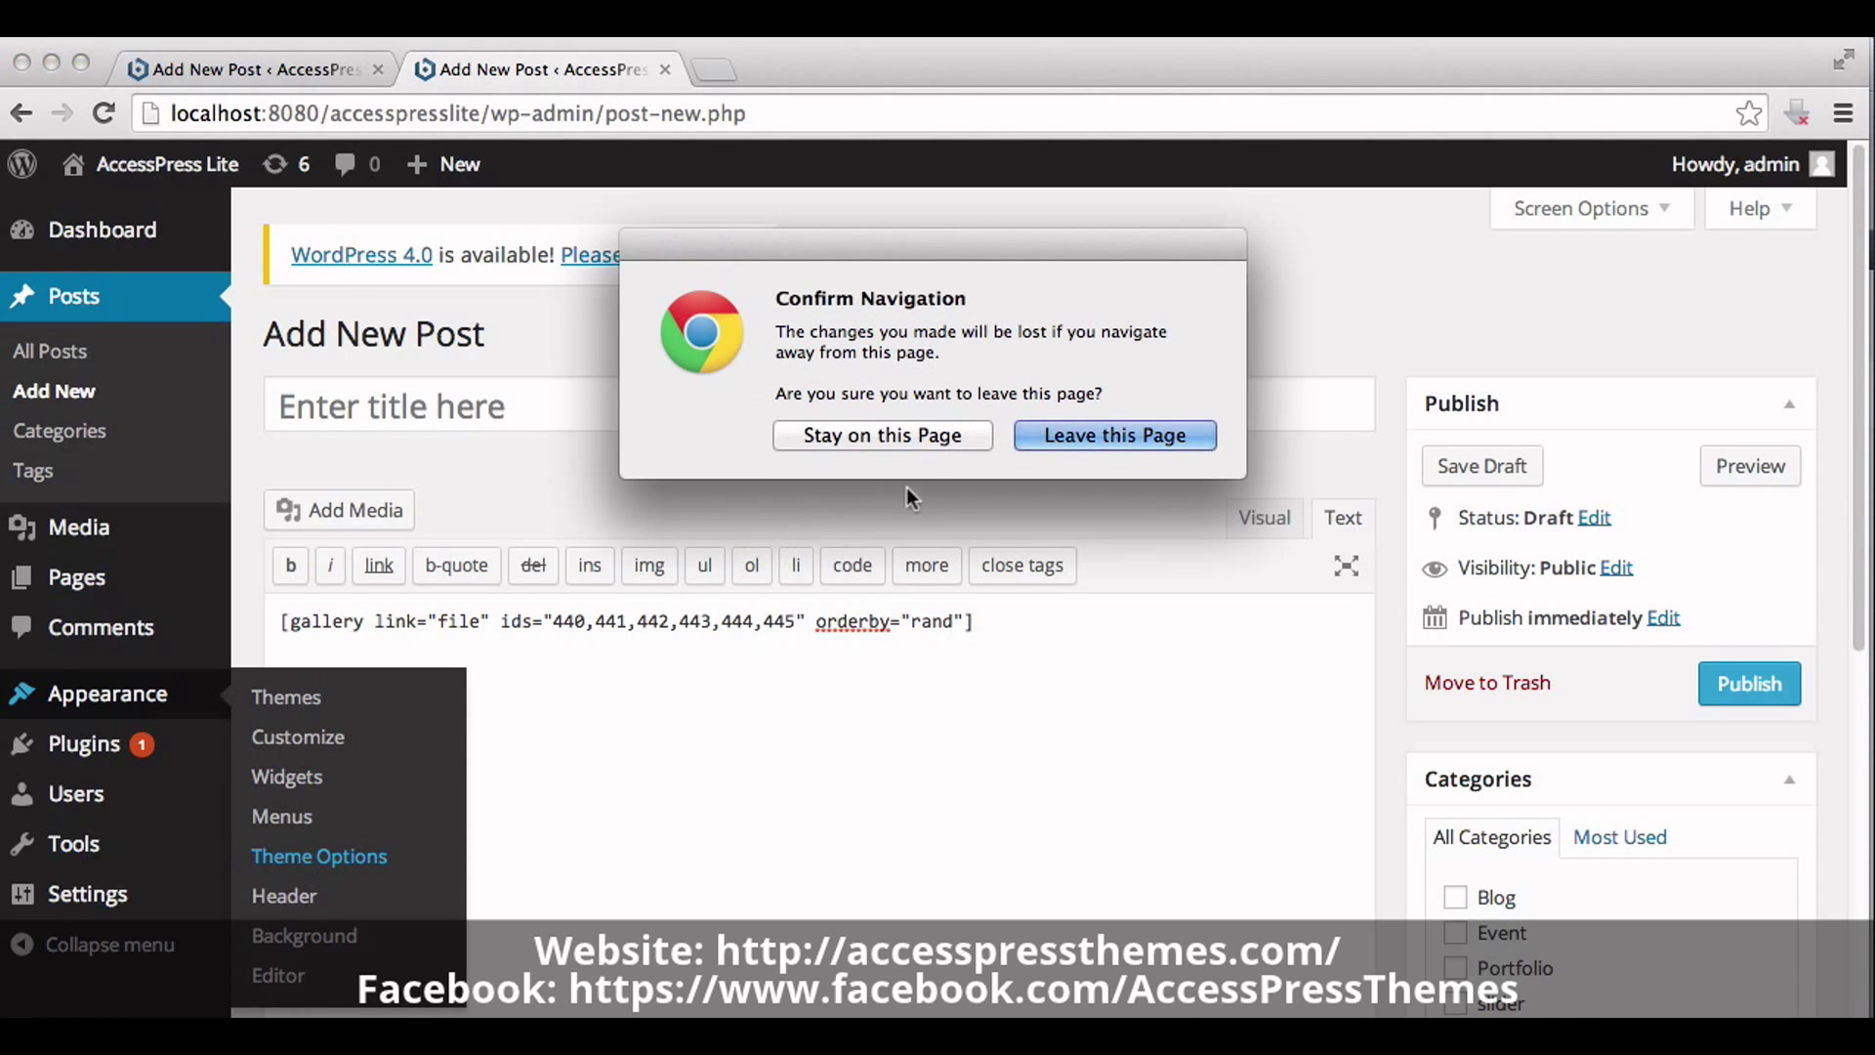
{"action": "left_click", "coordinate": [1045, 437]}
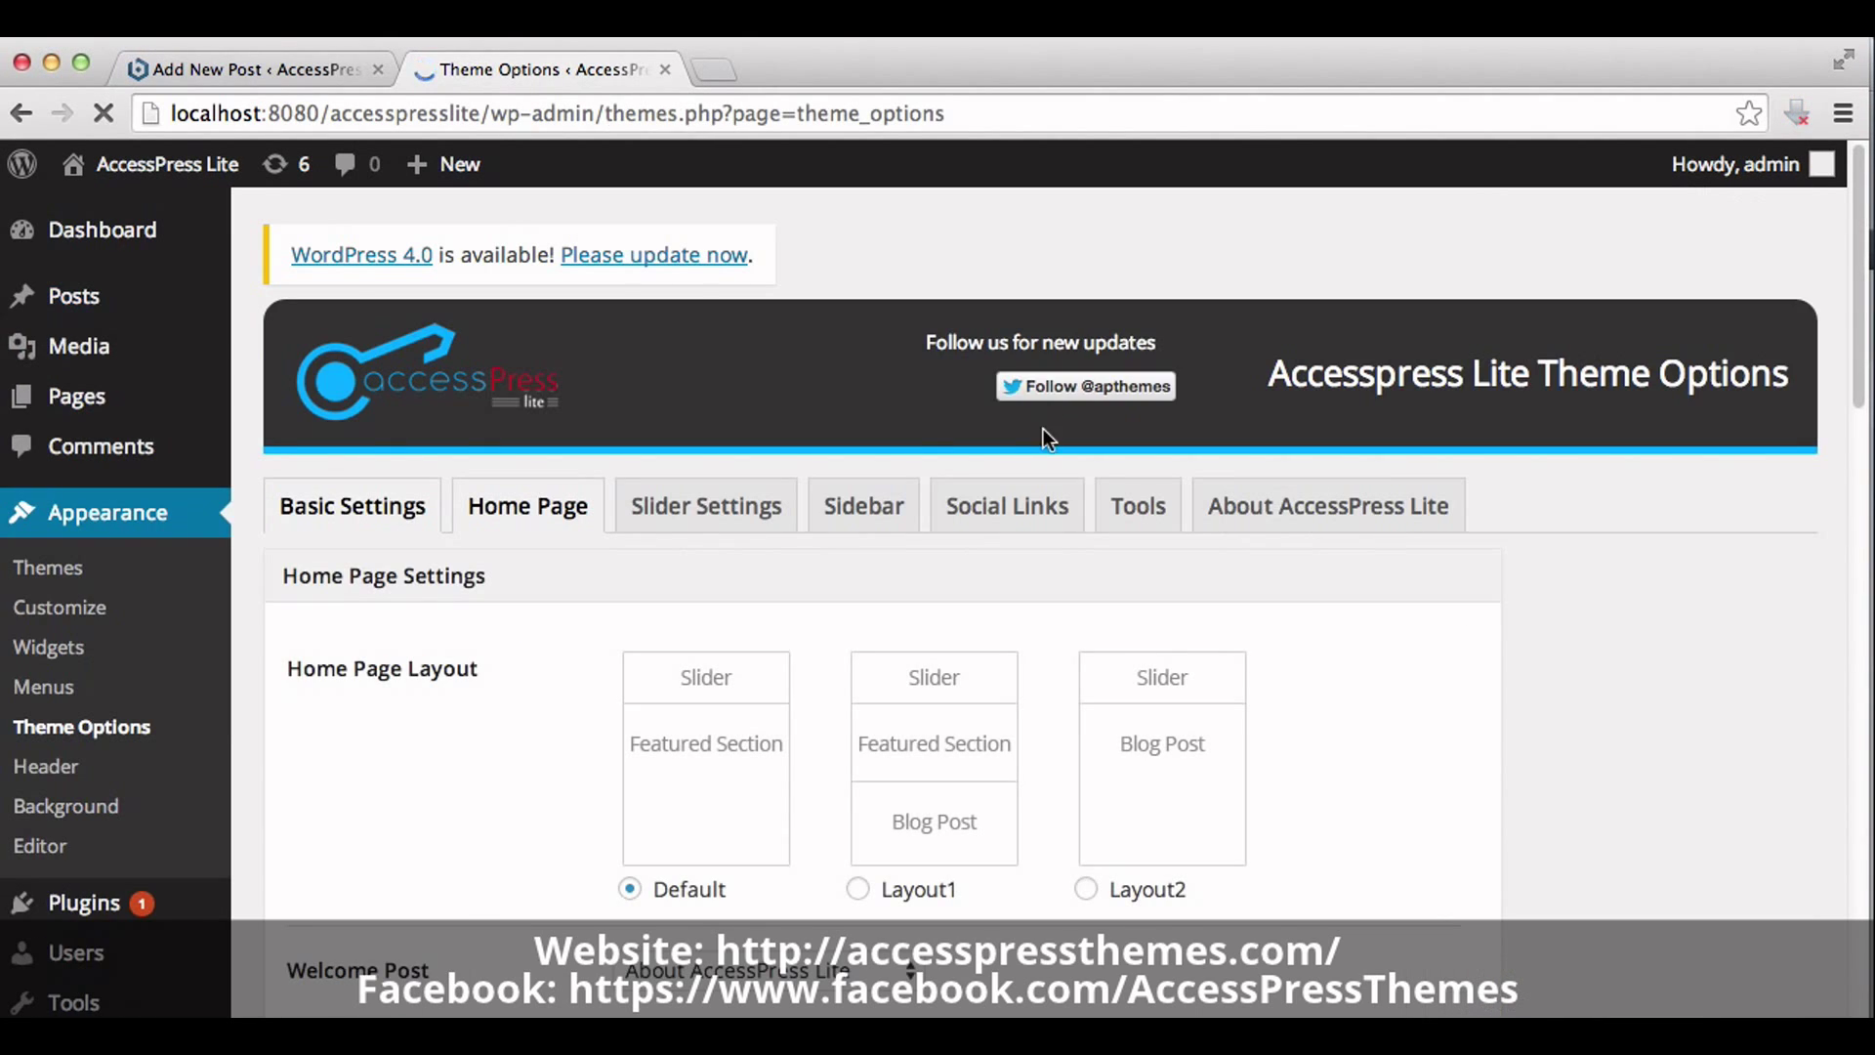
{"action": "left_click", "coordinate": [574, 528]}
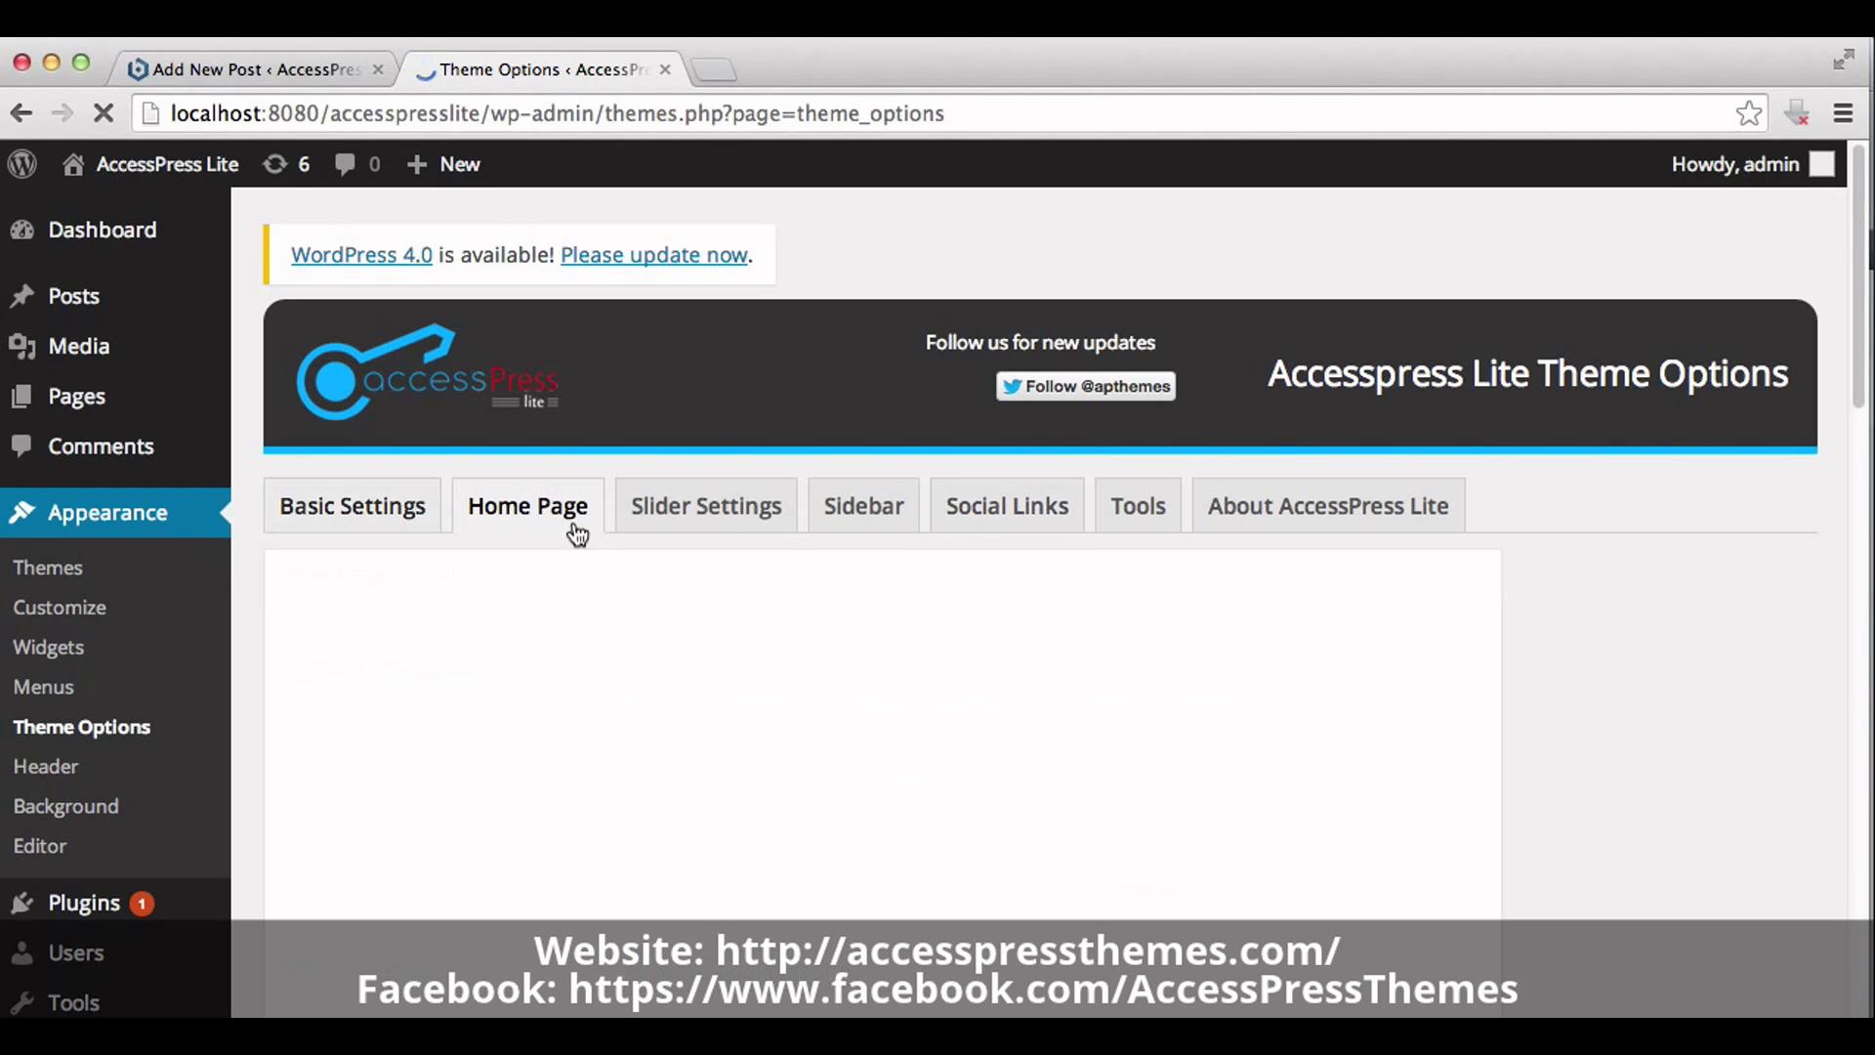
{"action": "left_click_drag", "start_coordinate": [1858, 420], "coordinate": [1775, 859]}
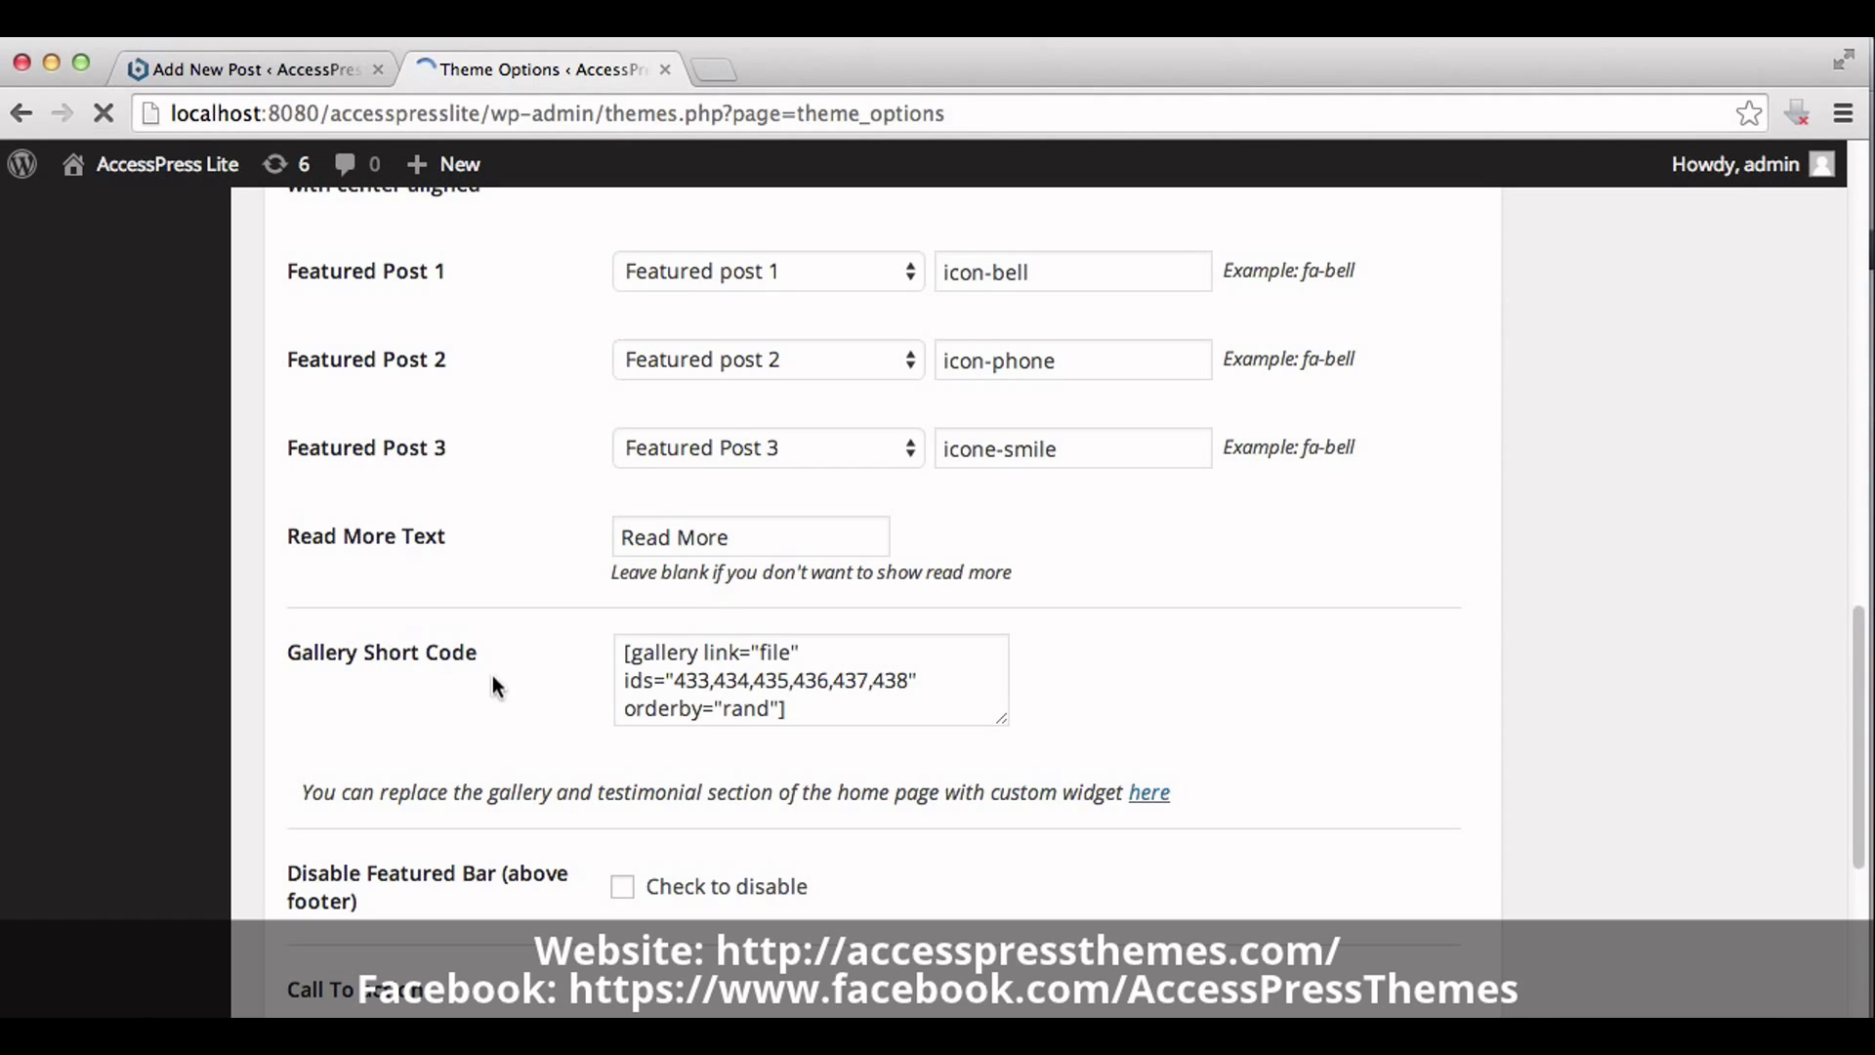
Replace the Gallery Short Code ids 433–438 with the pasted 440–445 shortcode and save options.
{"action": "left_click_drag", "start_coordinate": [627, 652], "coordinate": [831, 725]}
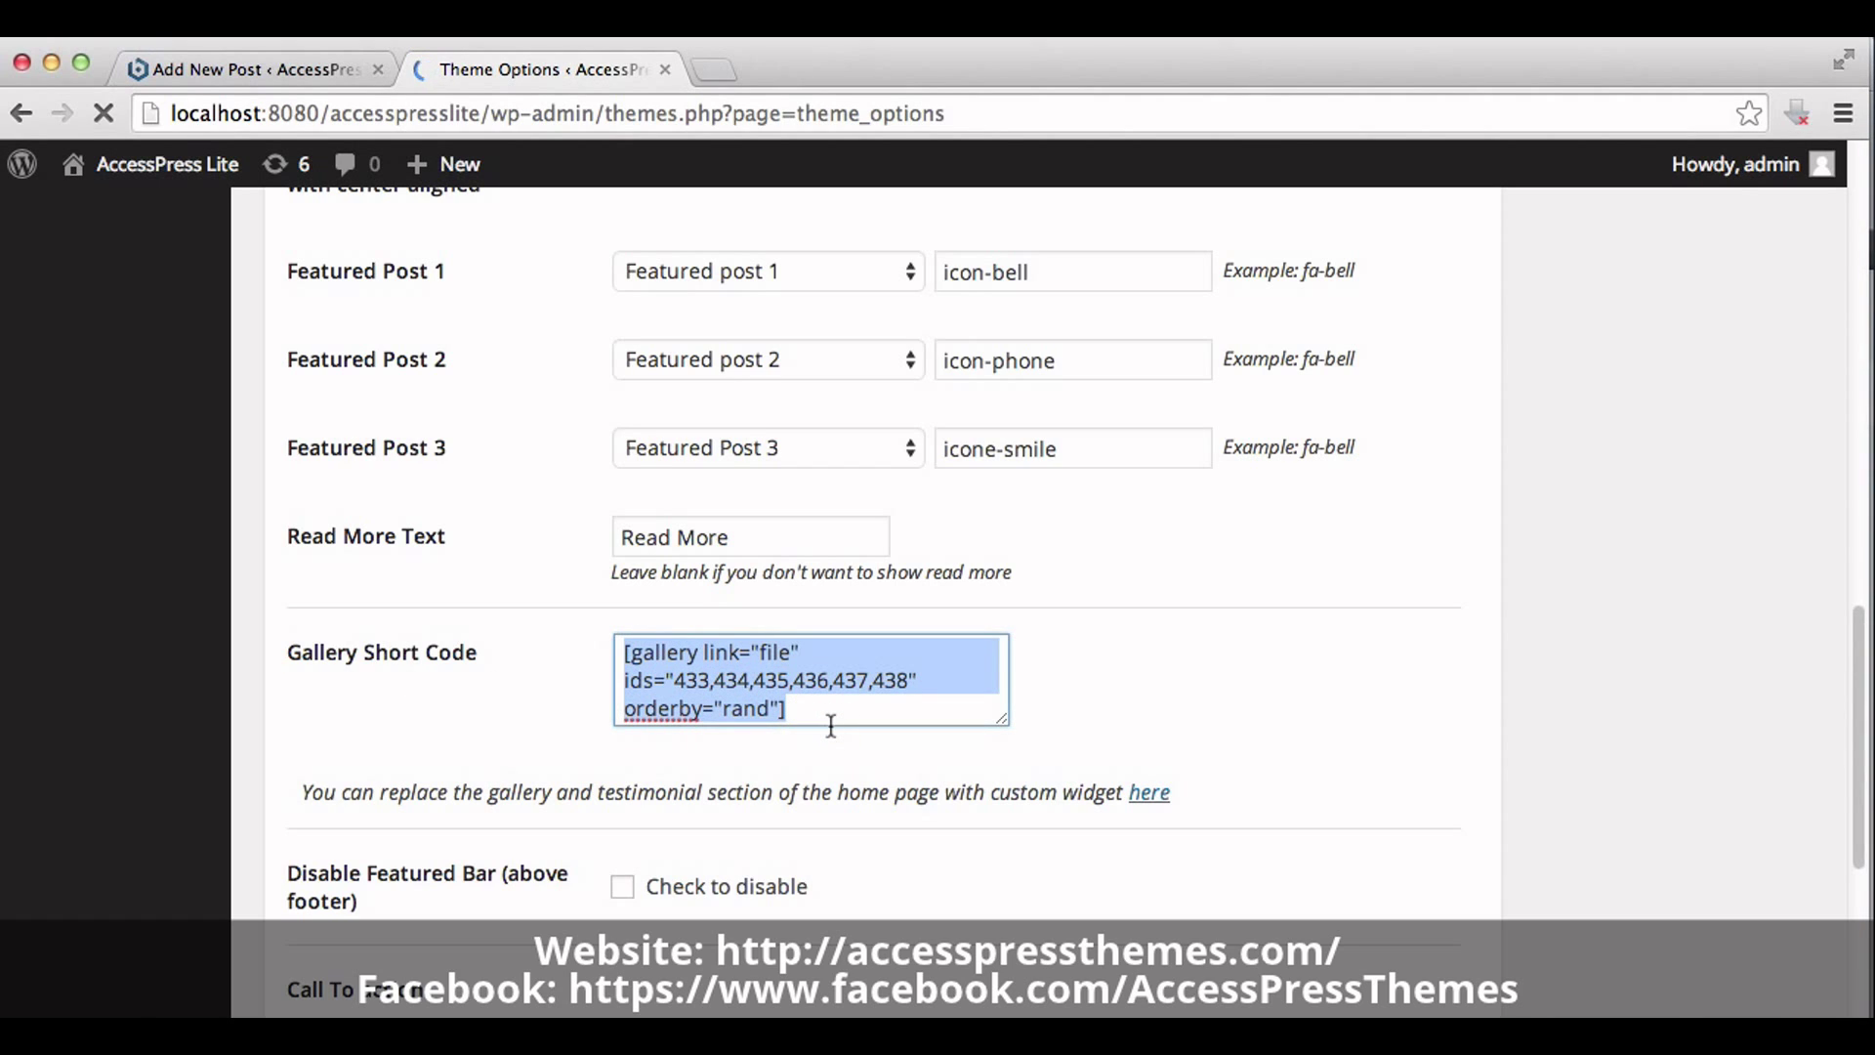
{"action": "key", "text": "BackSpace"}
{"action": "right_click", "coordinate": [837, 686]}
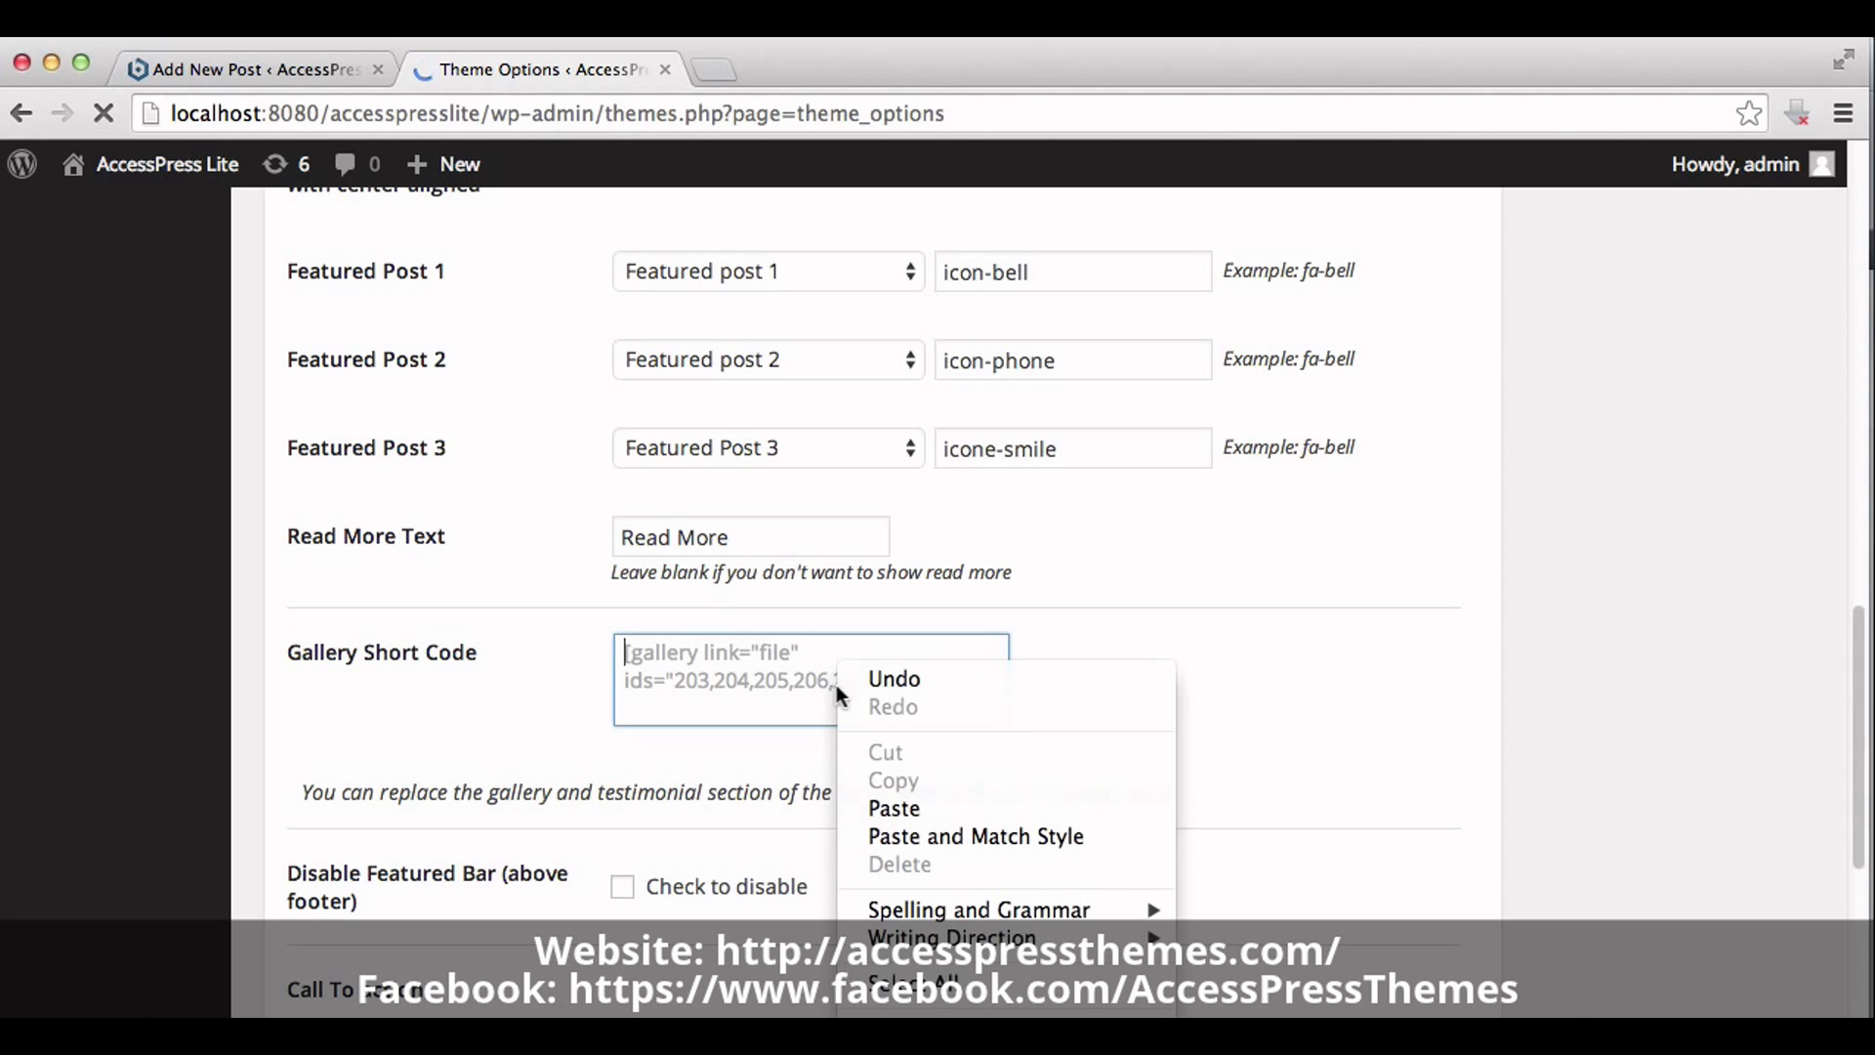
{"action": "left_click", "coordinate": [896, 808]}
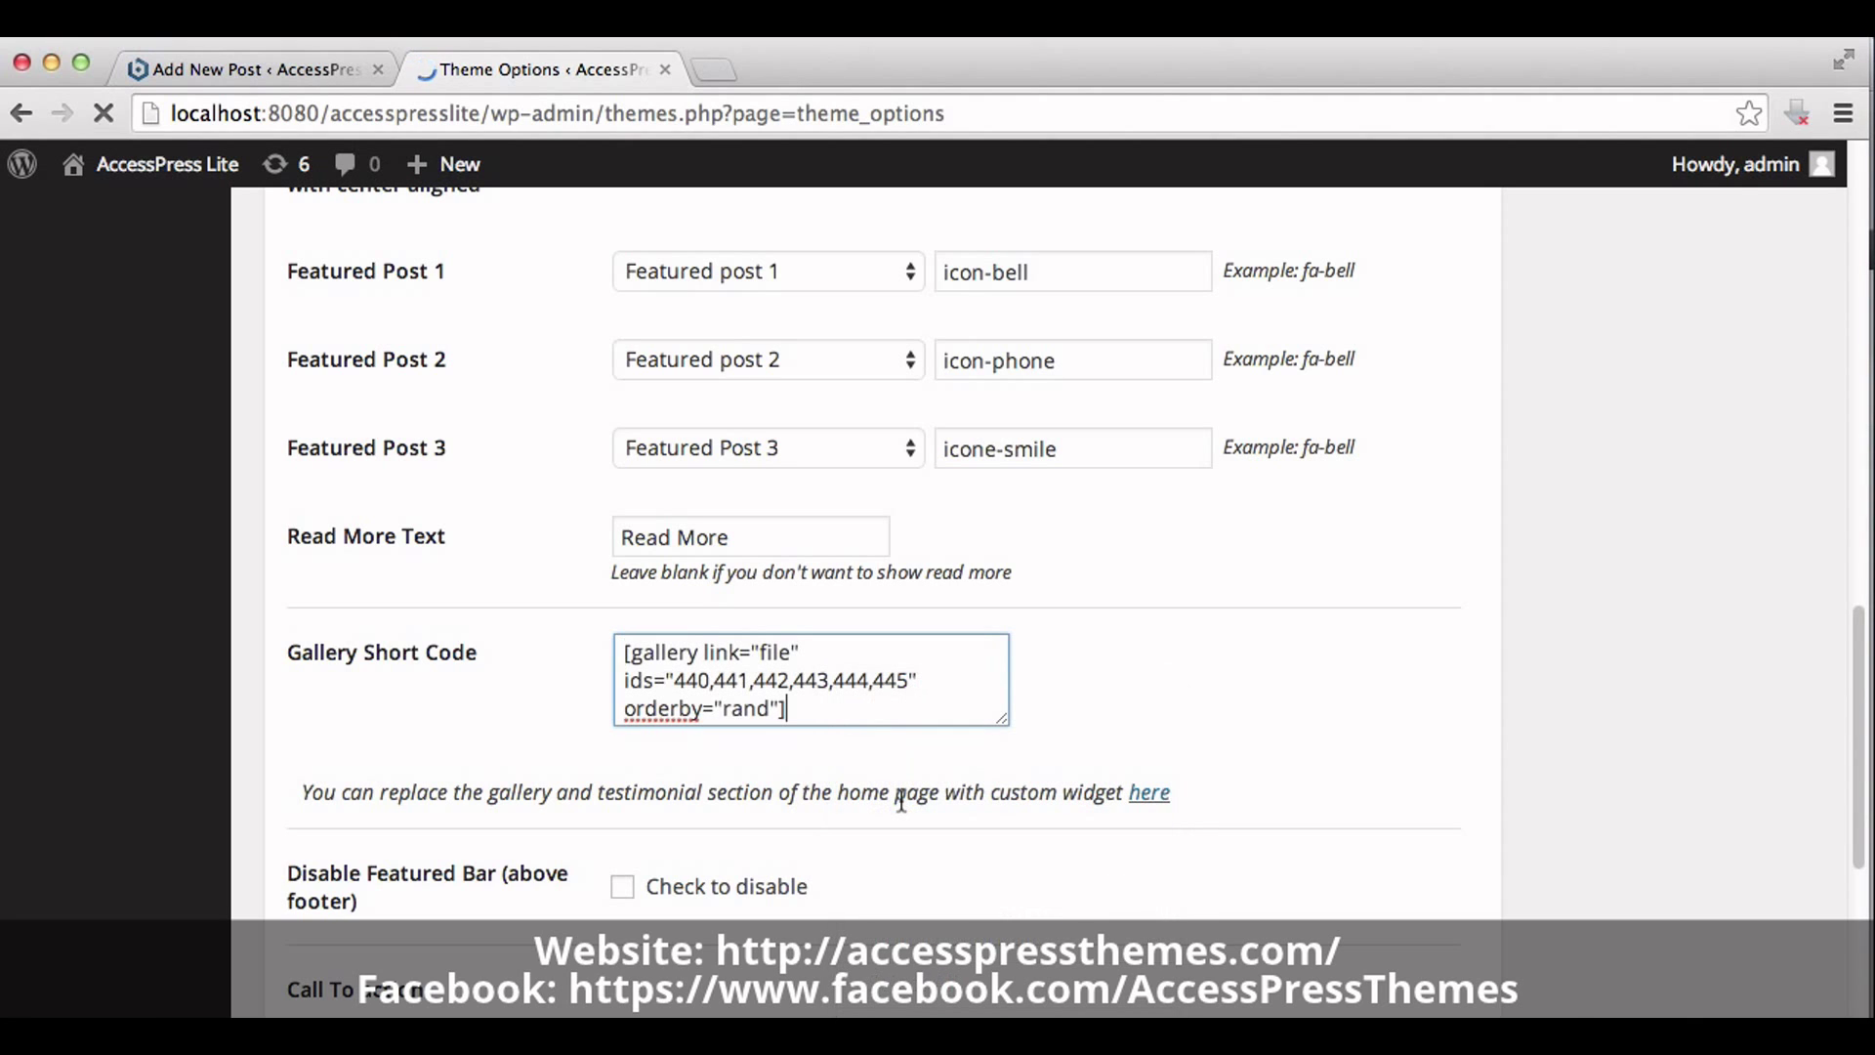
{"action": "left_click_drag", "start_coordinate": [1853, 742], "coordinate": [1854, 887]}
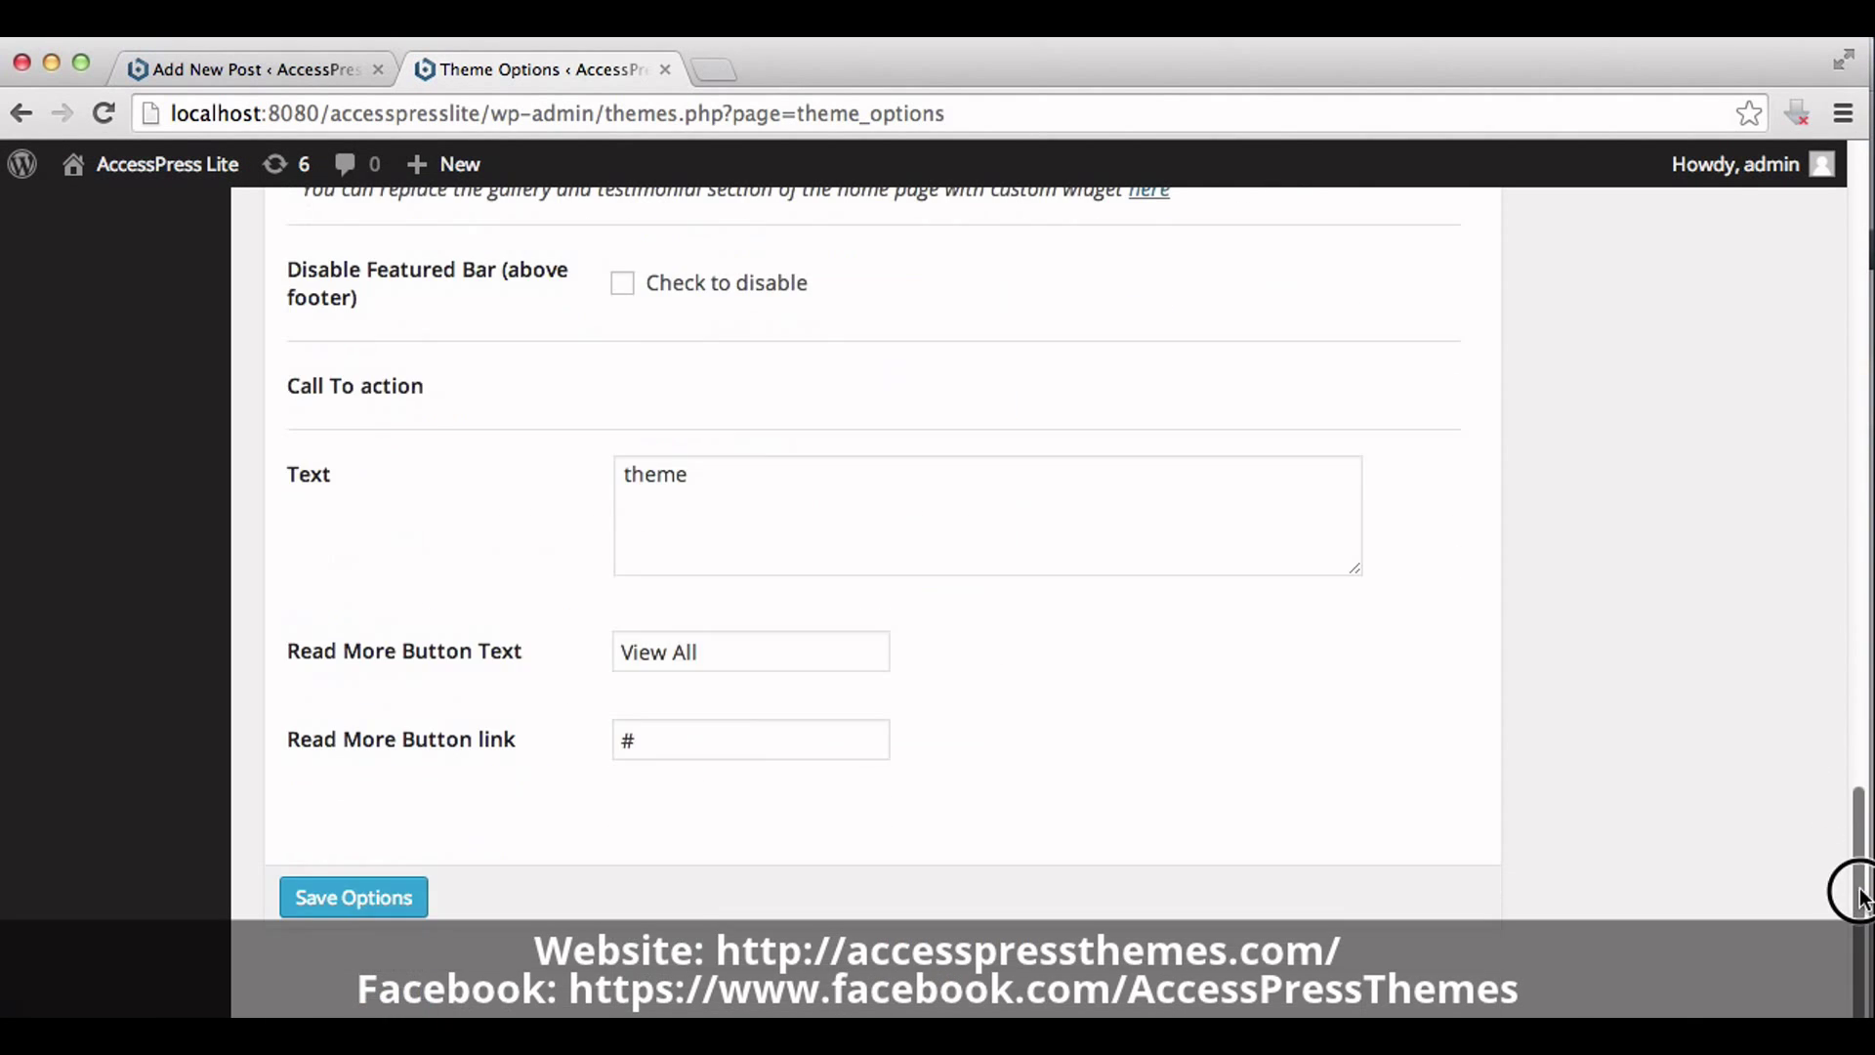
{"action": "left_click", "coordinate": [344, 901]}
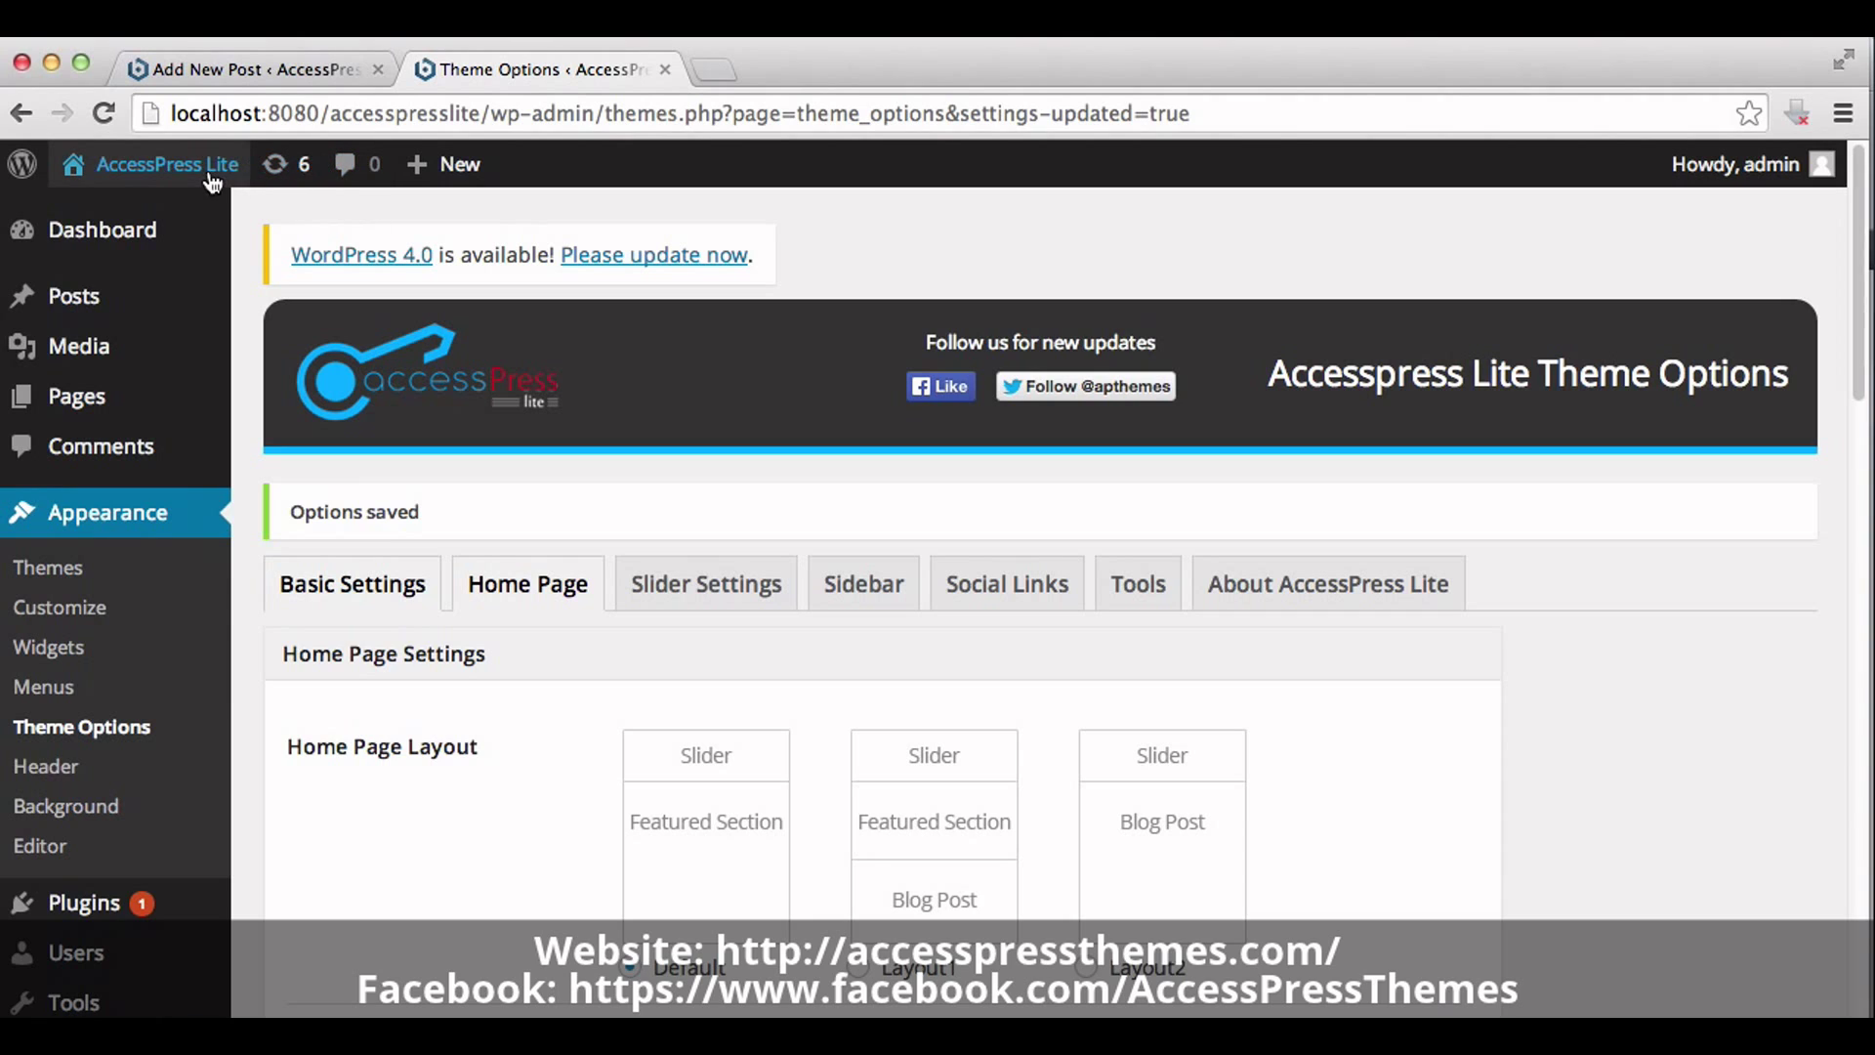
Open the live site in a new tab and scroll to the footer Gallery.
{"action": "mouse_move", "coordinate": [211, 179]}
{"action": "right_click", "coordinate": [134, 216]}
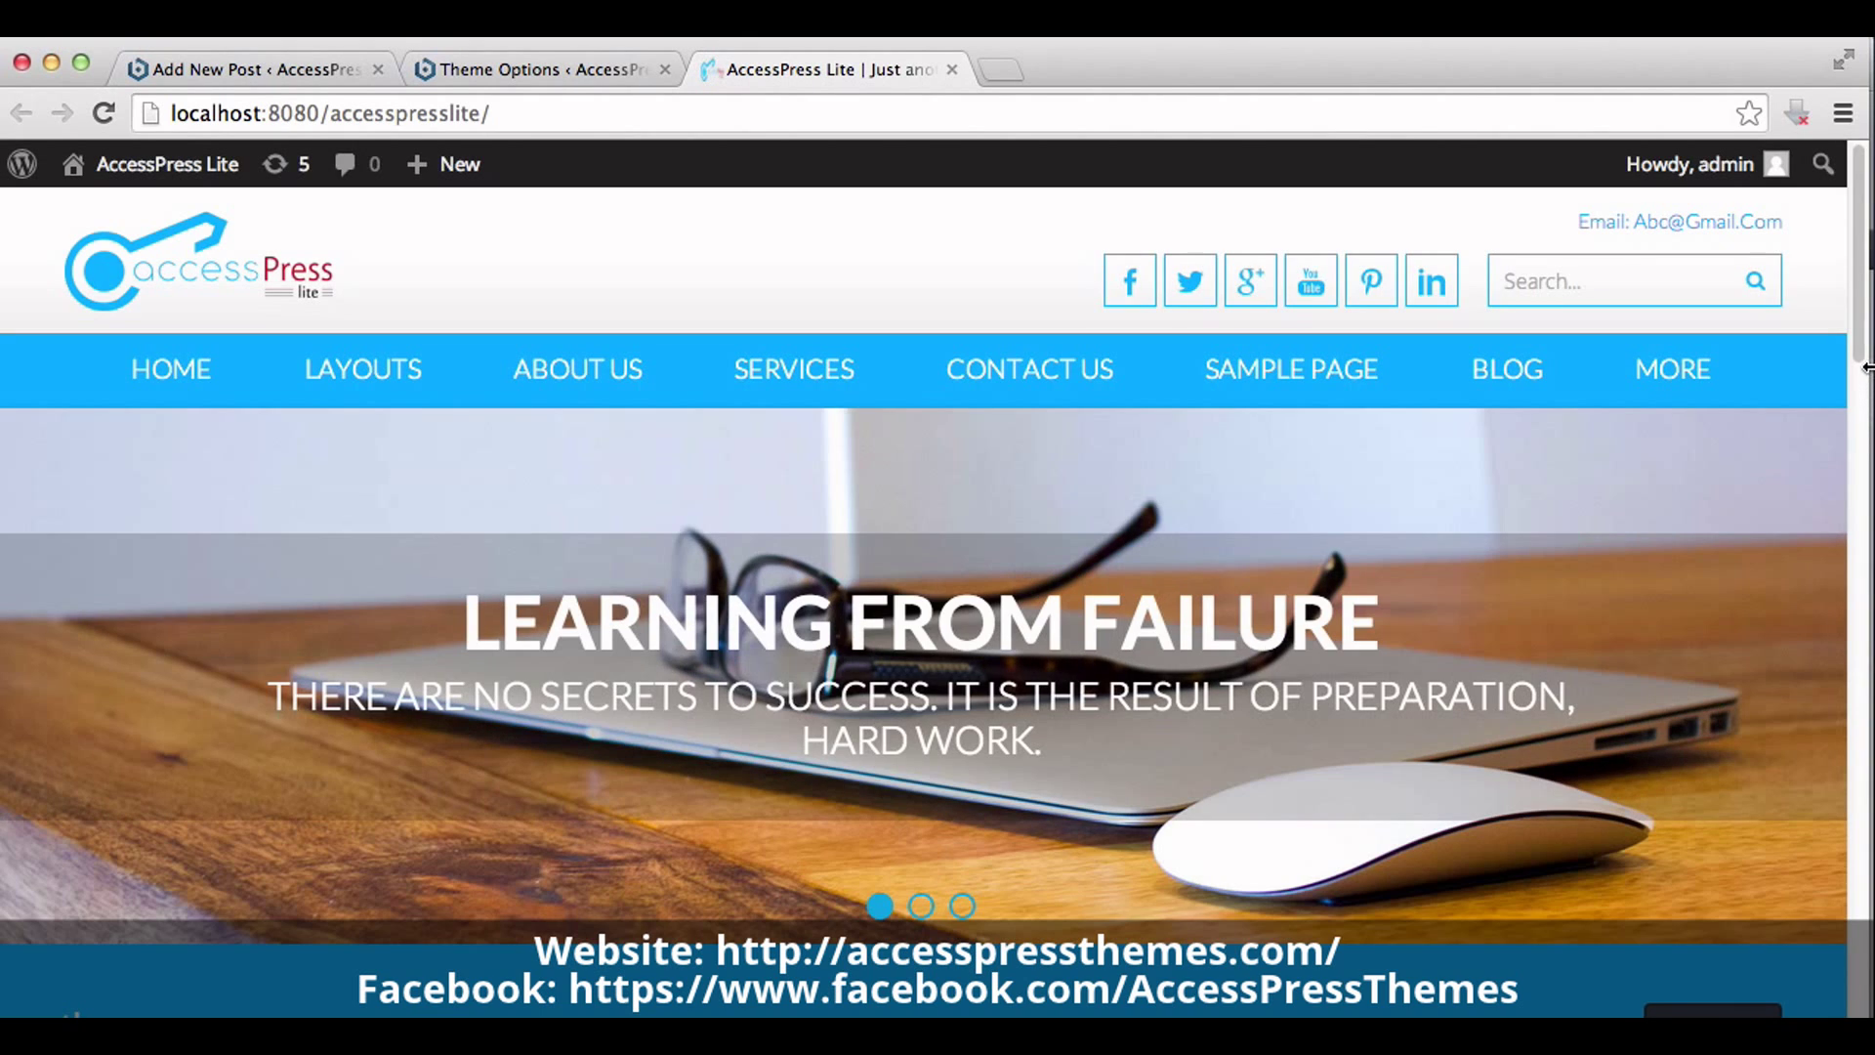
{"action": "left_click_drag", "start_coordinate": [1861, 356], "coordinate": [1860, 851]}
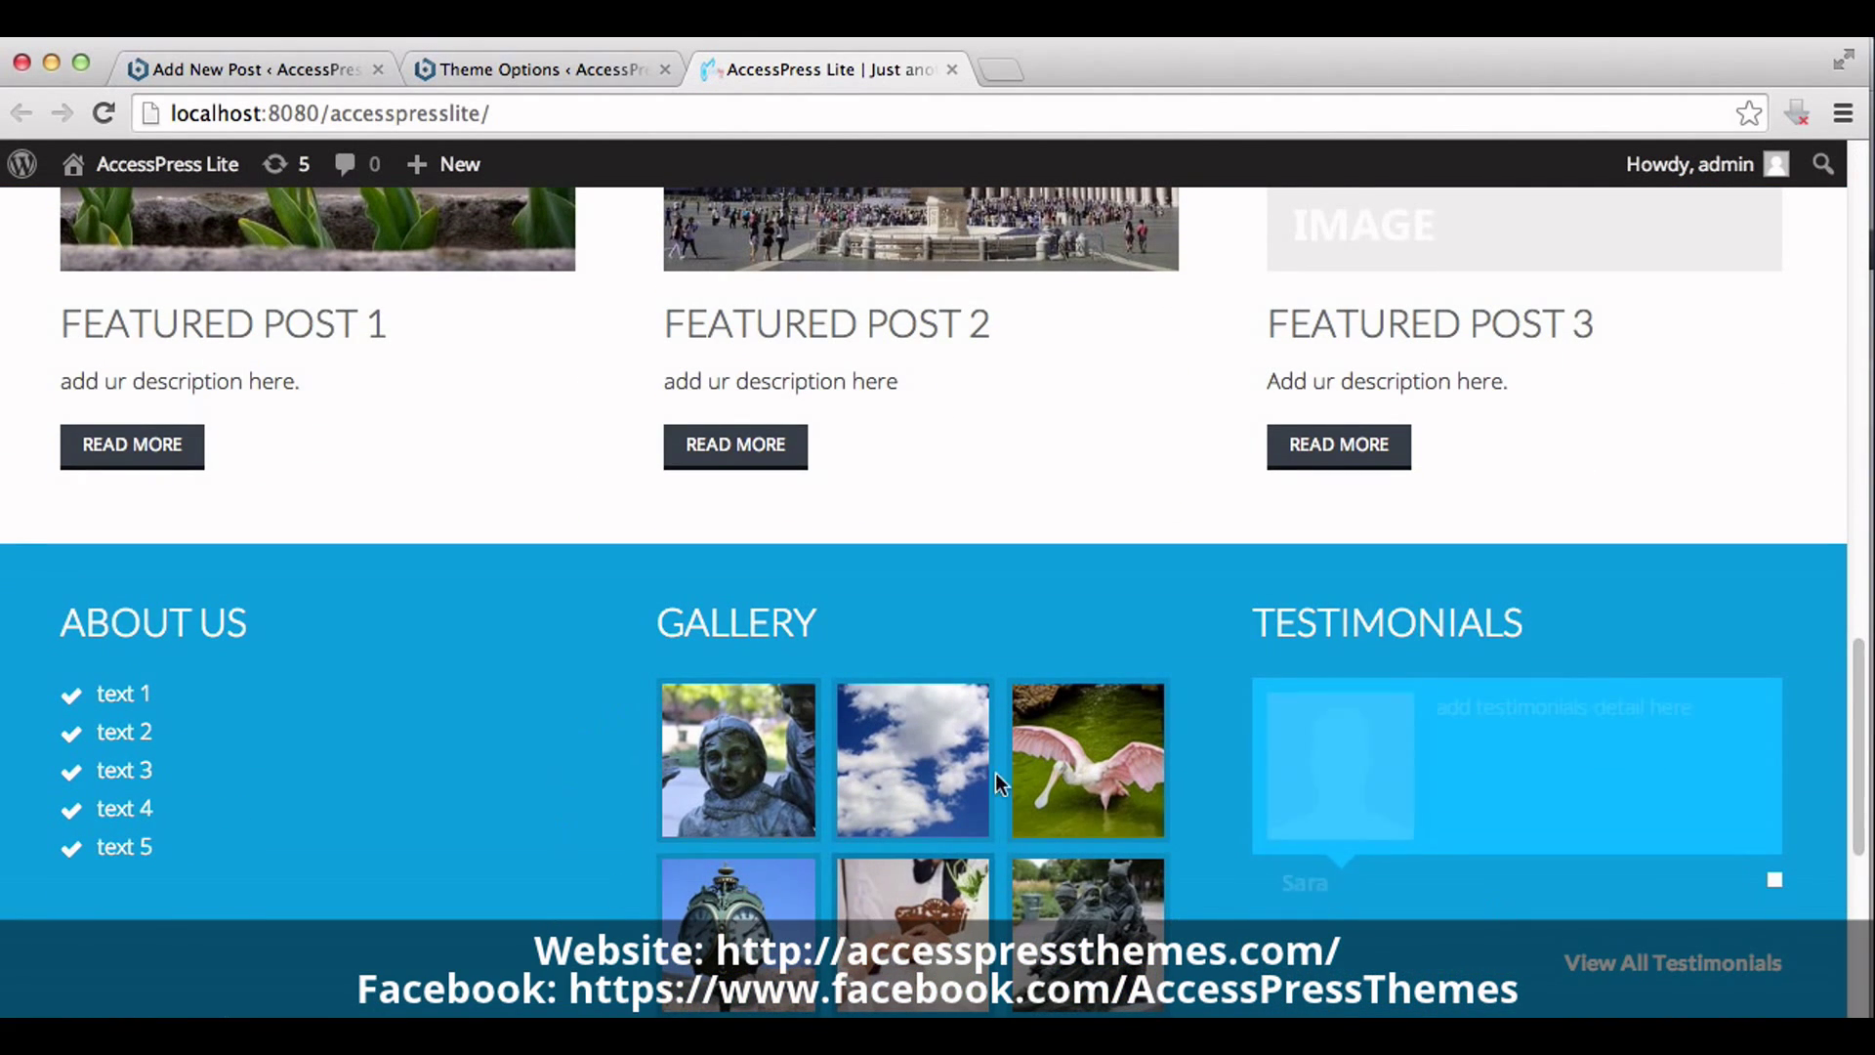